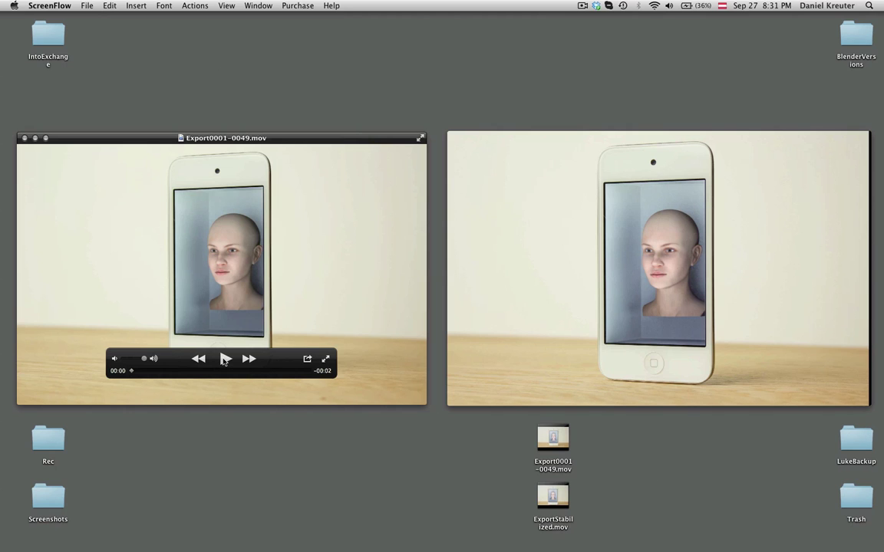
Step: Play Export0001-0049.mov and ExportStabilized.mov to compare the shaky and stabilized footage, and close both clips
{"action": "left_click", "coordinate": [224, 360]}
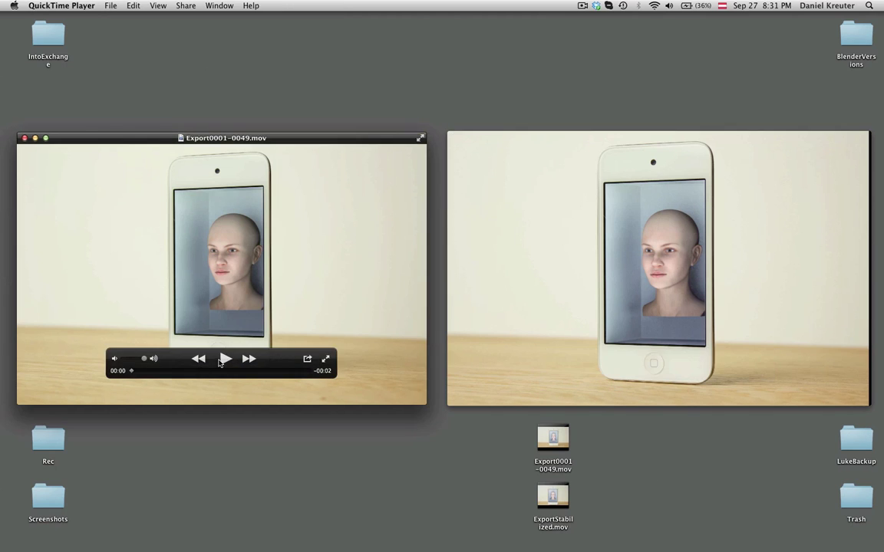
{"action": "left_click", "coordinate": [222, 359]}
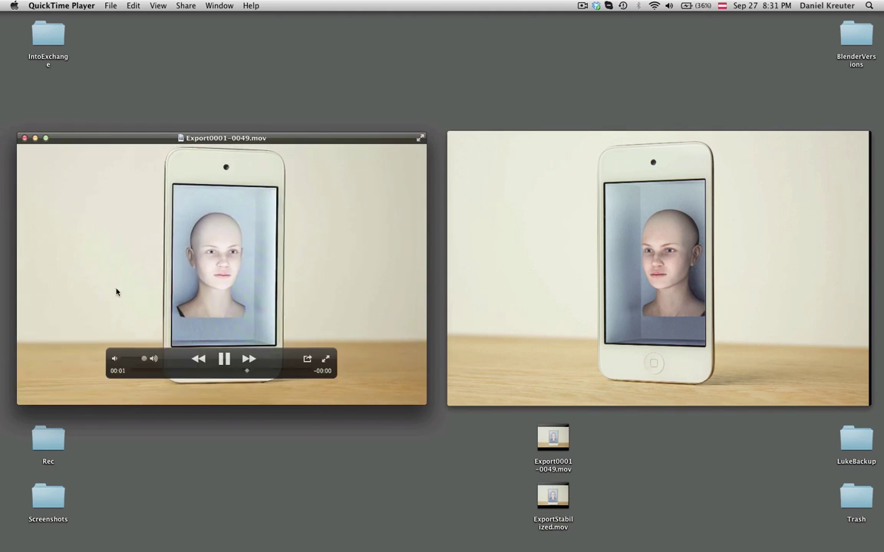
{"action": "left_click", "coordinate": [649, 383]}
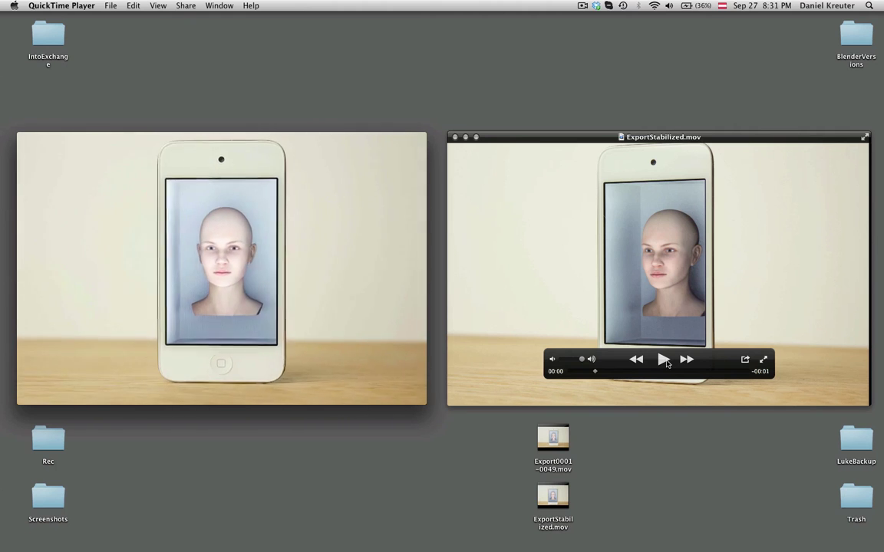
{"action": "left_click", "coordinate": [662, 361]}
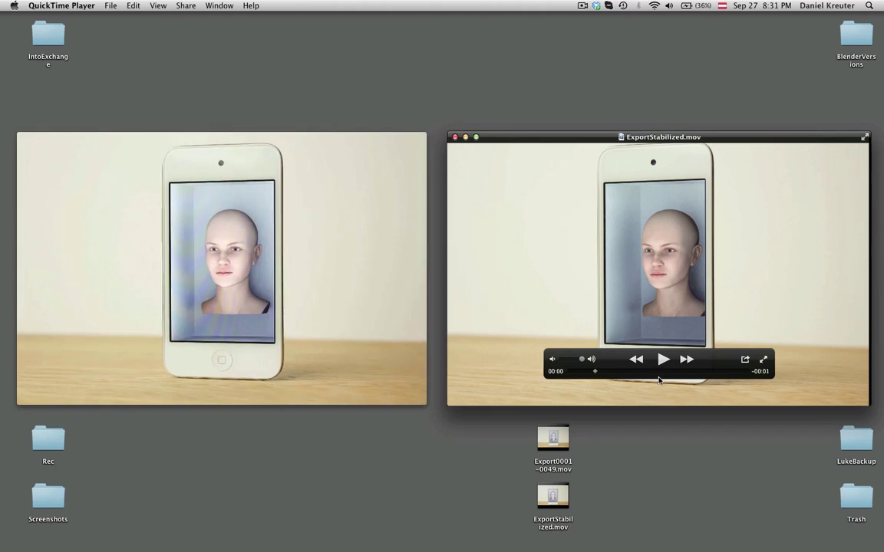
{"action": "left_click", "coordinate": [662, 361]}
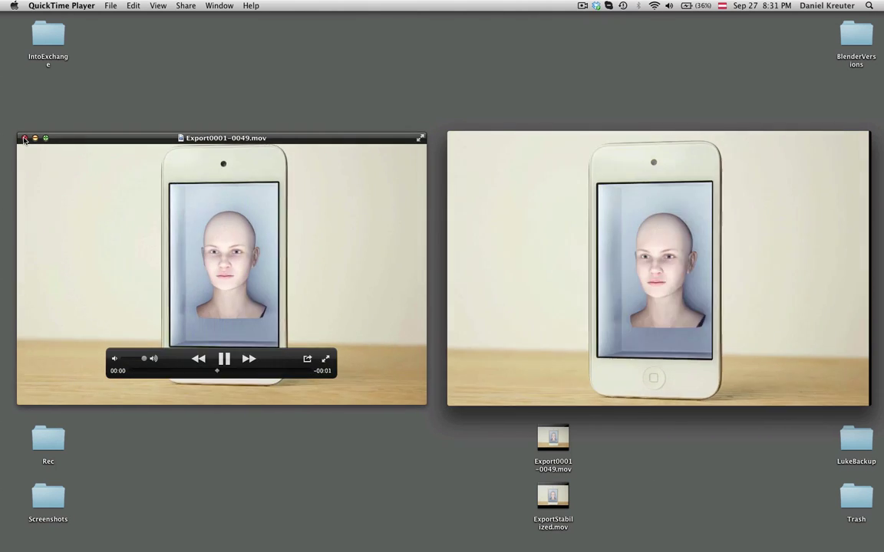
{"action": "left_click", "coordinate": [23, 139]}
{"action": "left_click", "coordinate": [454, 138]}
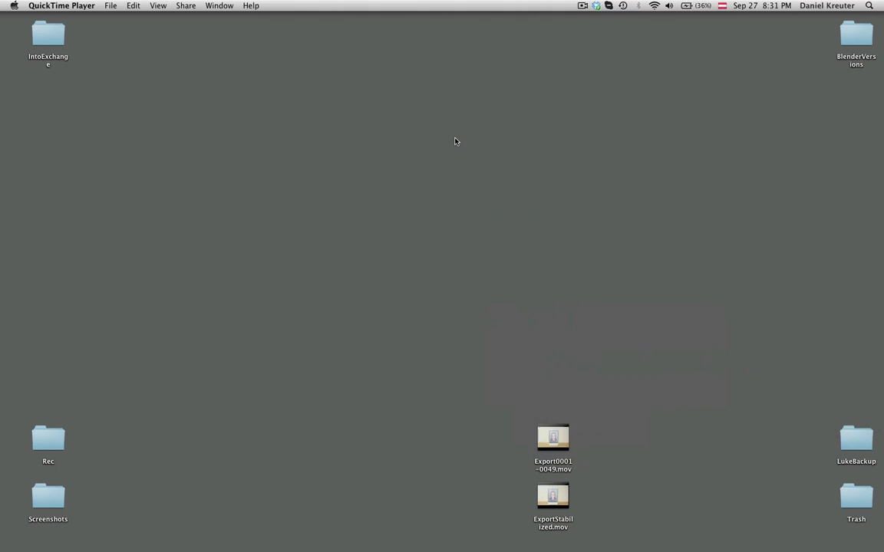
Step: Switch to Blender and change the 3D viewport into a Movie Clip Editor
{"action": "key", "text": "ctrl+Right"}
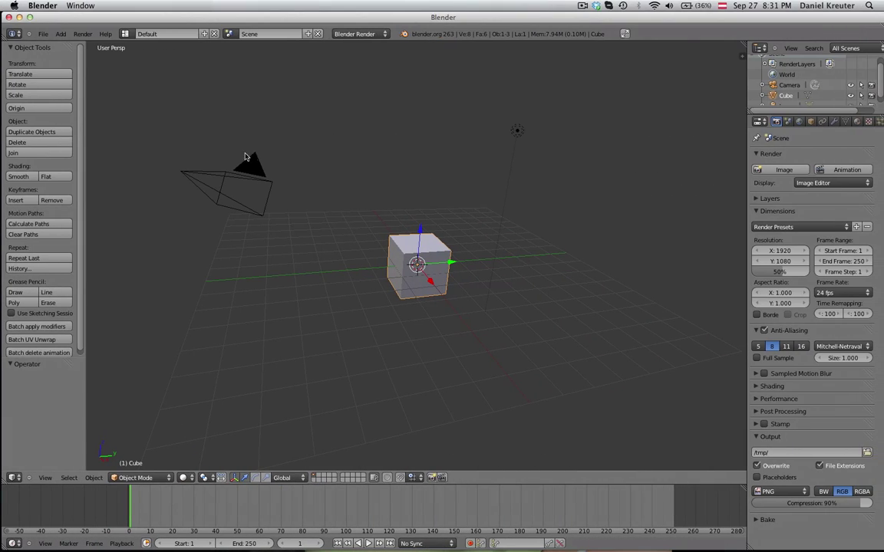
{"action": "key", "text": "ctrl+n"}
{"action": "left_click", "coordinate": [240, 200]}
{"action": "left_click", "coordinate": [171, 398]}
{"action": "left_click", "coordinate": [14, 477]}
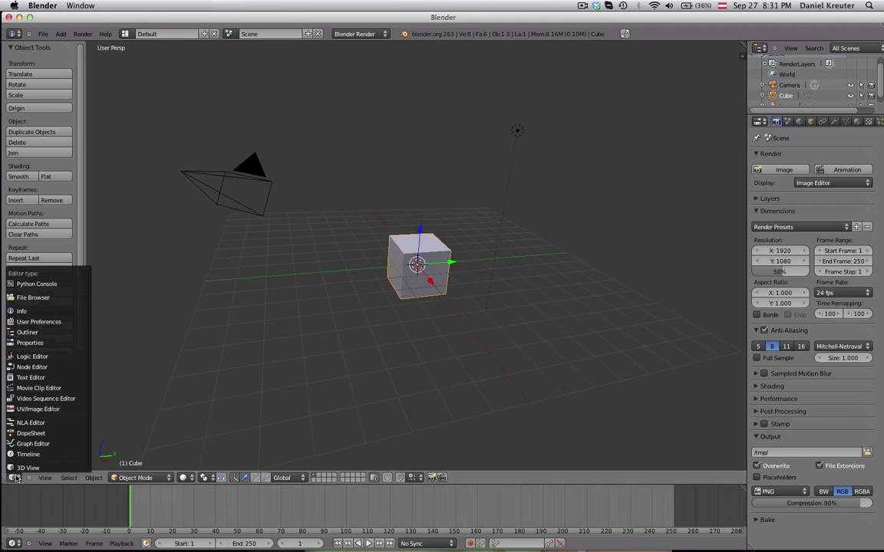
{"action": "left_click", "coordinate": [39, 389]}
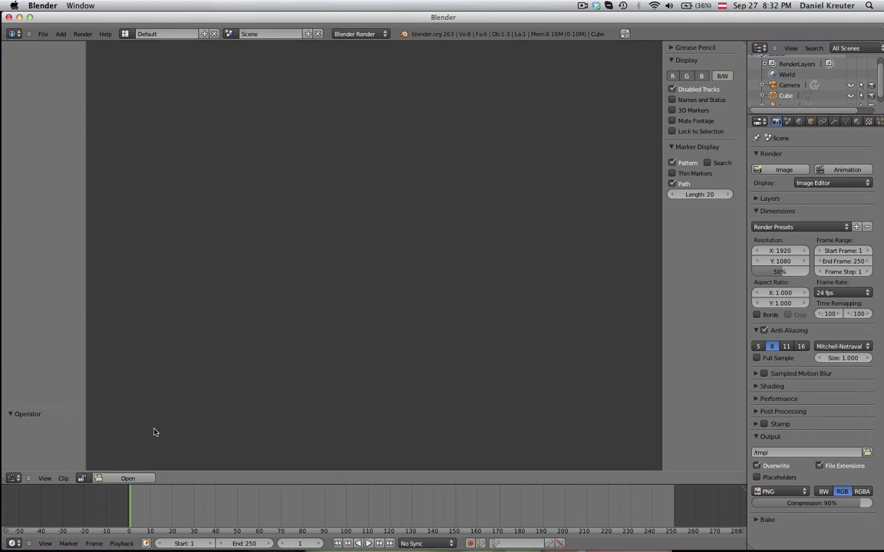
Step: Open the clip Export0001-0049.avi from the recent JPEG folder
{"action": "left_click", "coordinate": [104, 479]}
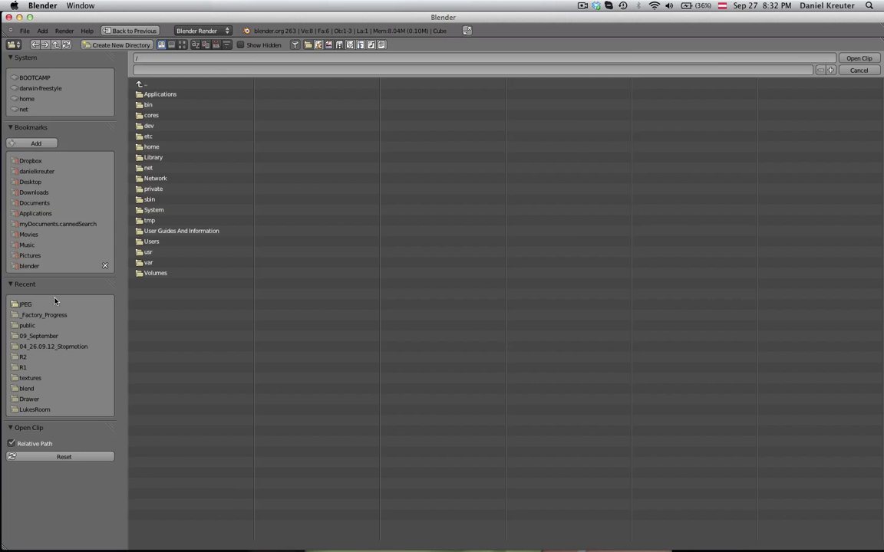
{"action": "left_click", "coordinate": [29, 305]}
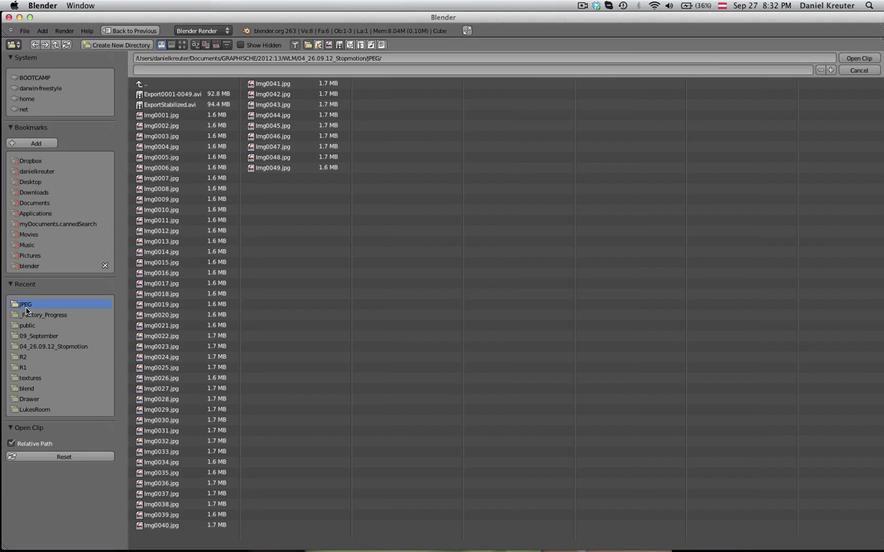
{"action": "double_click", "coordinate": [185, 96]}
{"action": "scroll", "coordinate": [349, 232], "scroll_direction": "down", "scroll_amount": 3}
{"action": "scroll", "coordinate": [349, 232], "scroll_direction": "up", "scroll_amount": 1}
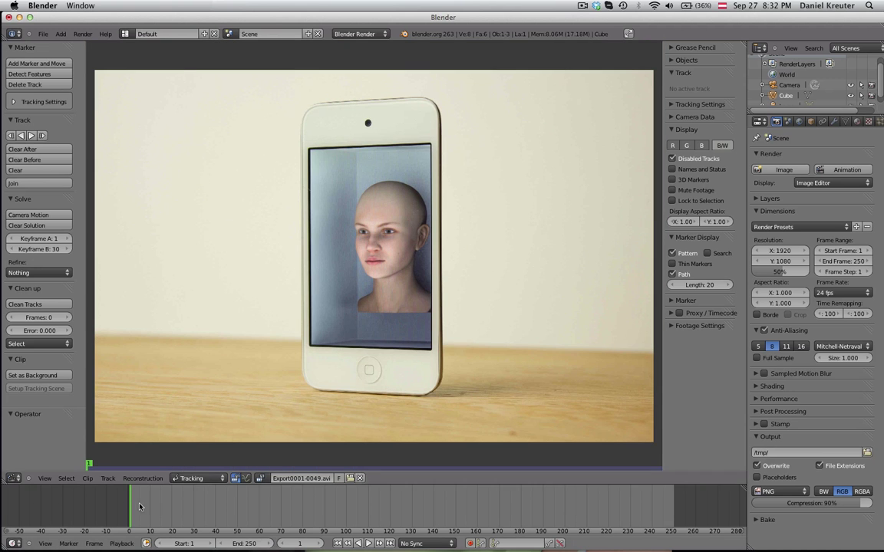
Step: Scrub through the loaded footage and set the scene's end frame to 49
{"action": "left_click_drag", "start_coordinate": [139, 506], "coordinate": [216, 502]}
{"action": "left_click", "coordinate": [192, 498]}
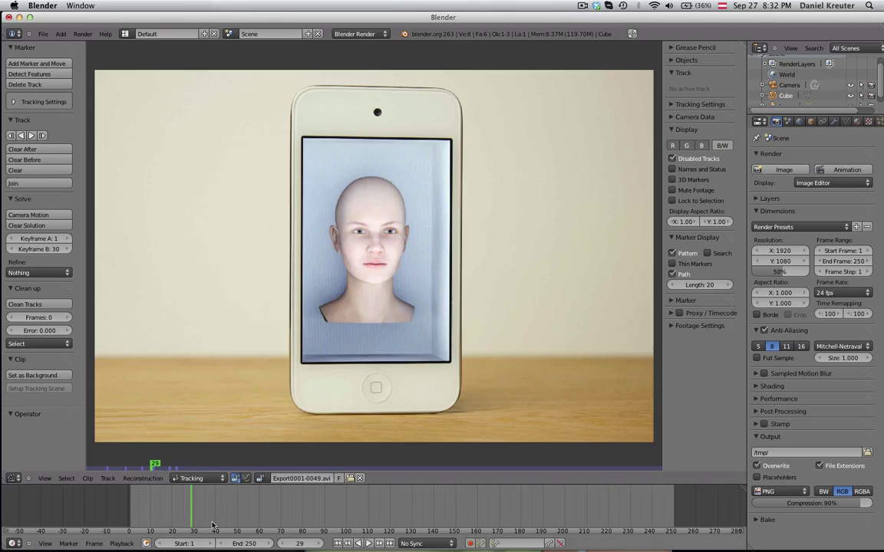
{"action": "key", "text": "Escape"}
{"action": "left_click", "coordinate": [243, 543]}
{"action": "type", "text": "49"}
{"action": "key", "text": "Return"}
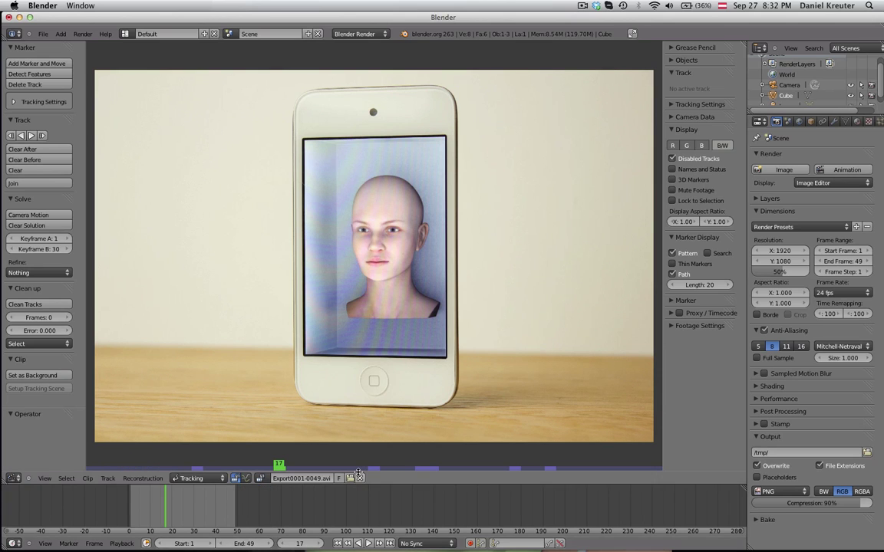
Step: Play the clip from its first frame and examine the phone's details at frame 17
{"action": "key", "text": "shift+Left"}
{"action": "key", "text": "alt+a"}
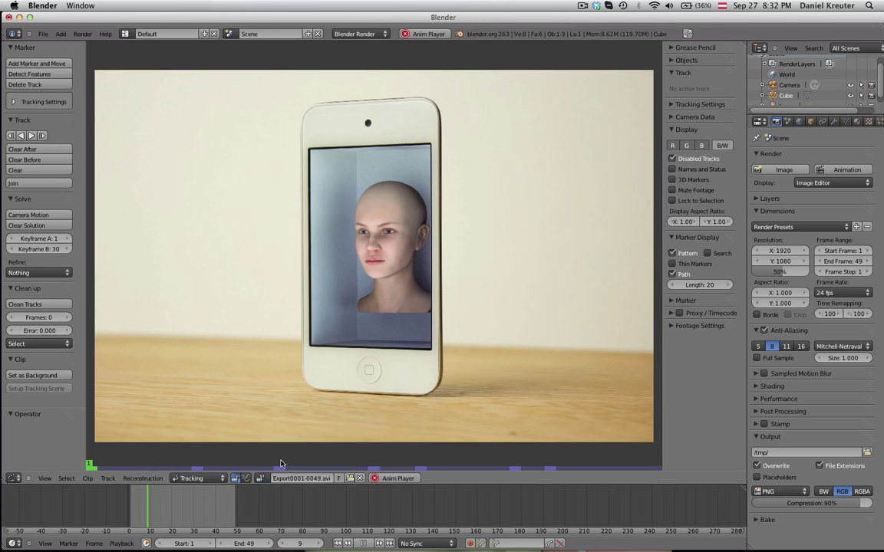
{"action": "key", "text": "alt+a"}
{"action": "left_click_drag", "start_coordinate": [164, 503], "coordinate": [166, 501]}
{"action": "scroll", "coordinate": [326, 257], "scroll_direction": "up", "scroll_amount": 2}
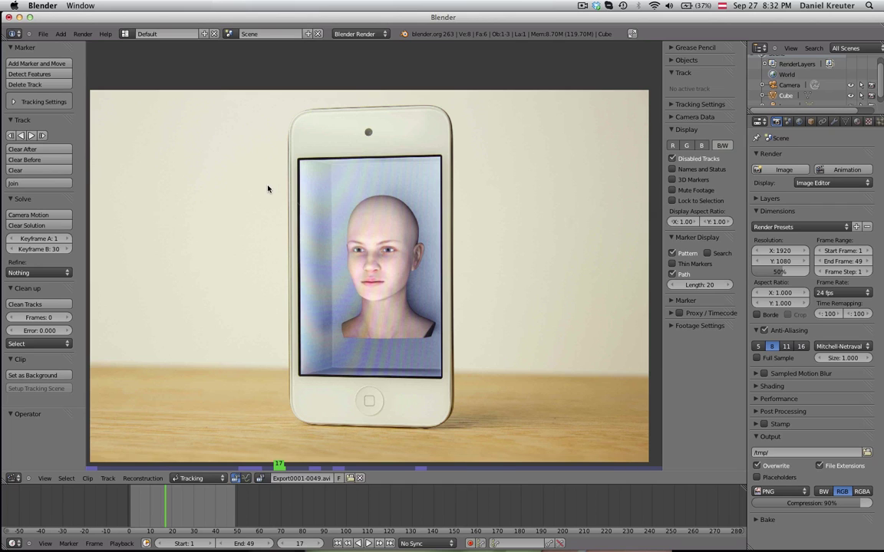
{"action": "scroll", "coordinate": [269, 191], "scroll_direction": "up", "scroll_amount": 2}
{"action": "scroll", "coordinate": [270, 192], "scroll_direction": "up", "scroll_amount": 1}
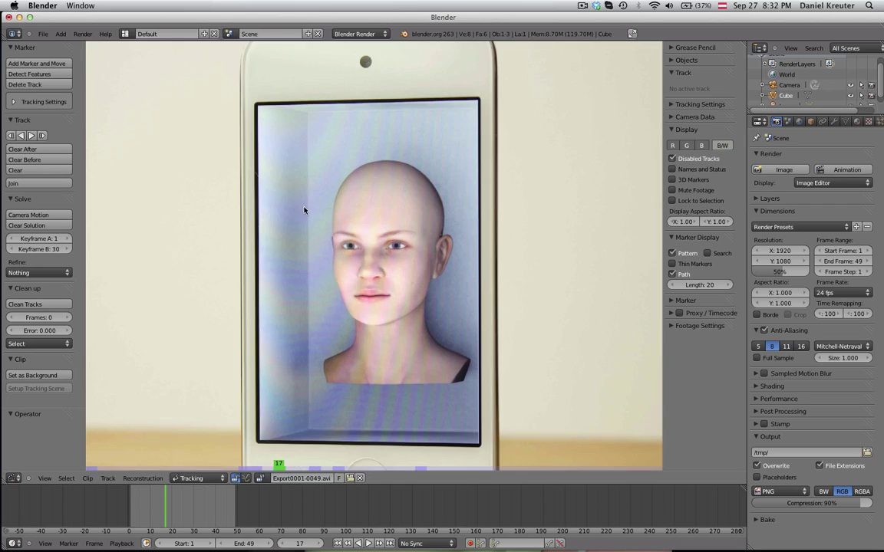
{"action": "scroll", "coordinate": [292, 257], "scroll_direction": "down", "scroll_amount": 4}
{"action": "scroll", "coordinate": [381, 247], "scroll_direction": "up", "scroll_amount": 1}
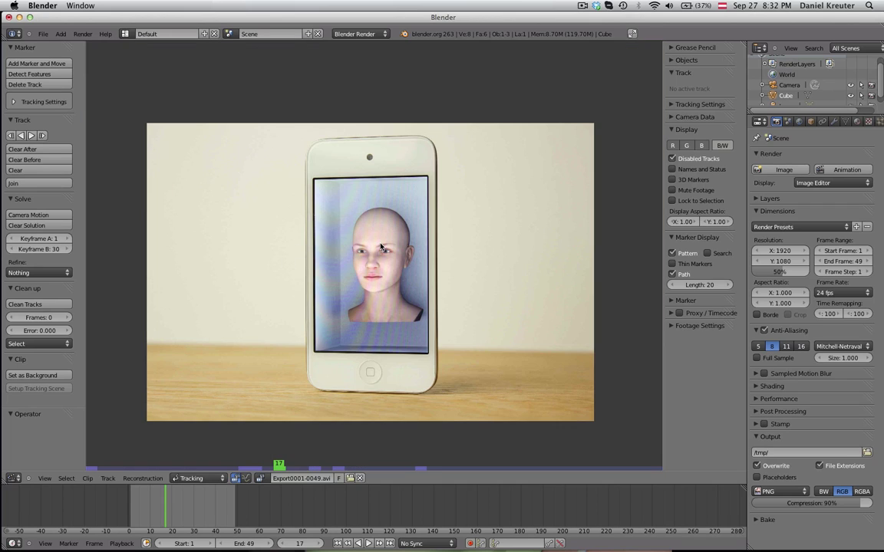
Step: Add a tracking marker on the phone's front camera lens at frame 17
{"action": "scroll", "coordinate": [353, 299], "scroll_direction": "up", "scroll_amount": 1}
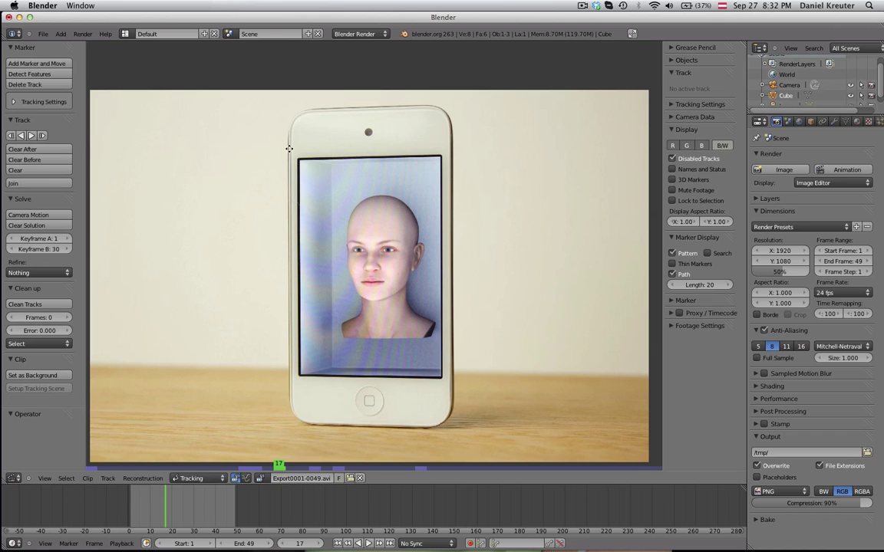
{"action": "middle_click_drag", "start_coordinate": [284, 161], "coordinate": [286, 262]}
{"action": "scroll", "coordinate": [330, 271], "scroll_direction": "down", "scroll_amount": 1}
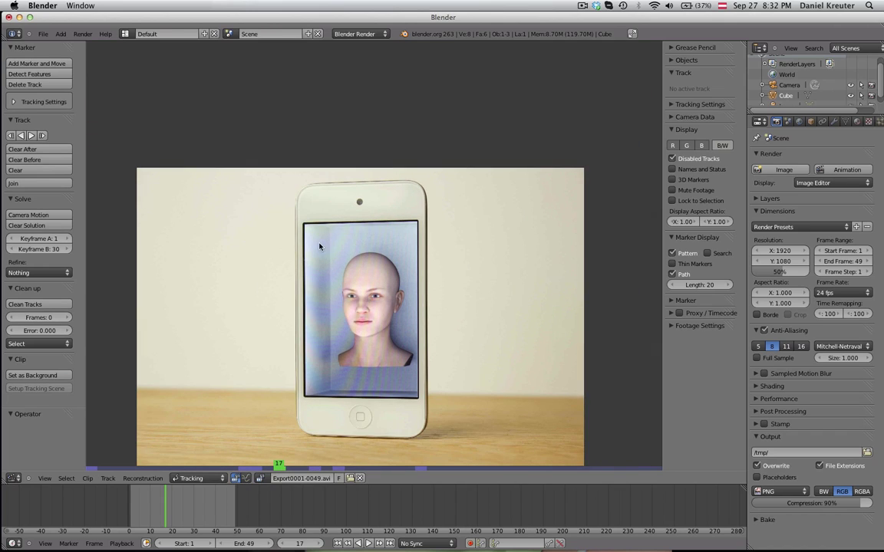
{"action": "left_click", "coordinate": [56, 66]}
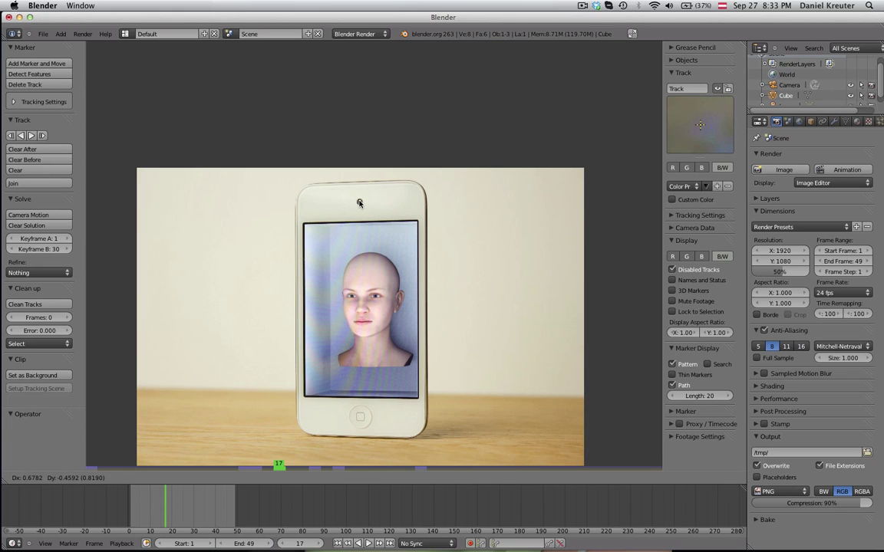
{"action": "left_click", "coordinate": [359, 203]}
{"action": "scroll", "coordinate": [361, 201], "scroll_direction": "up", "scroll_amount": 5}
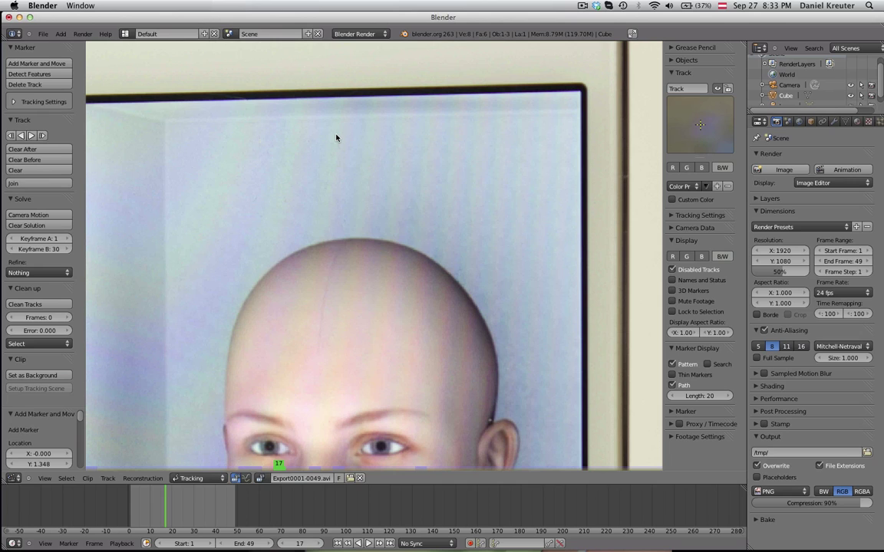
{"action": "scroll", "coordinate": [365, 161], "scroll_direction": "down", "scroll_amount": 5}
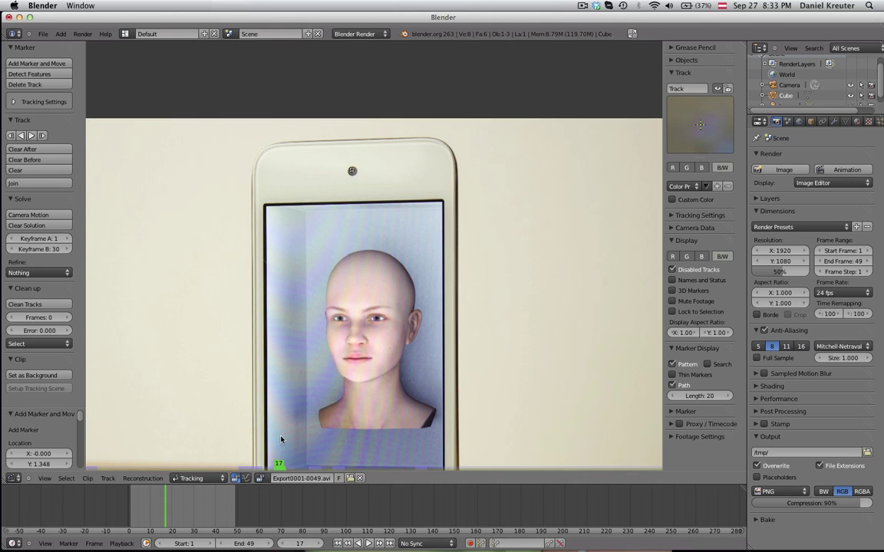
Step: Return to the clip's first frame to check the marker against the phone's camera lens
{"action": "key", "text": "shift+Left"}
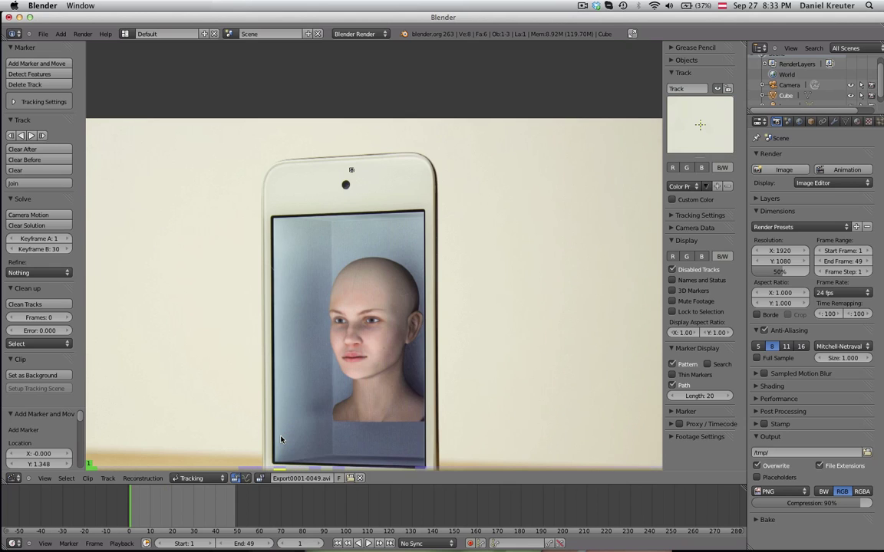
{"action": "middle_click_drag", "start_coordinate": [309, 373], "coordinate": [325, 329]}
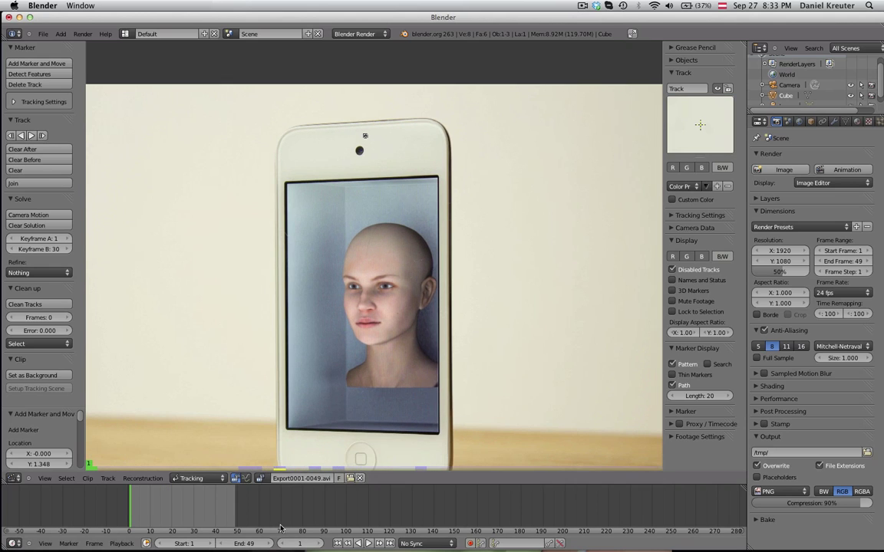
{"action": "scroll", "coordinate": [363, 83], "scroll_direction": "up", "scroll_amount": 4}
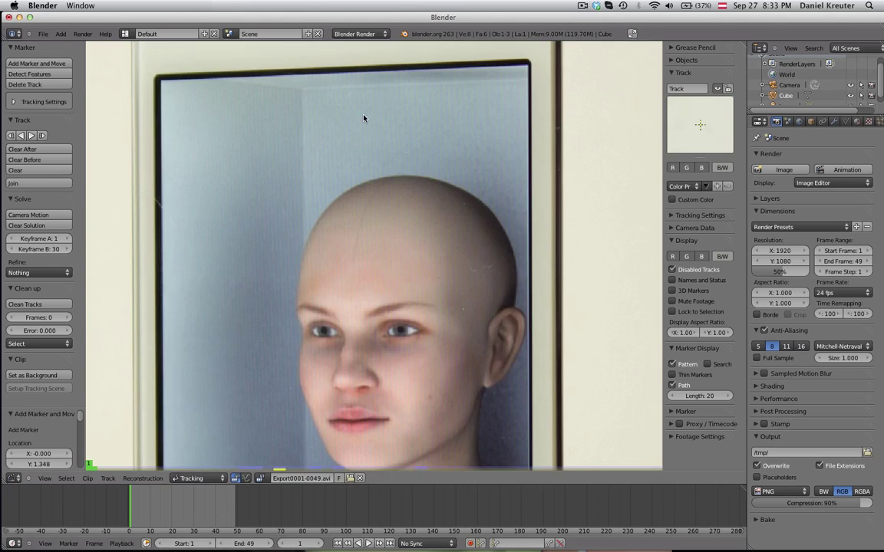
{"action": "middle_click_drag", "start_coordinate": [363, 83], "coordinate": [405, 228]}
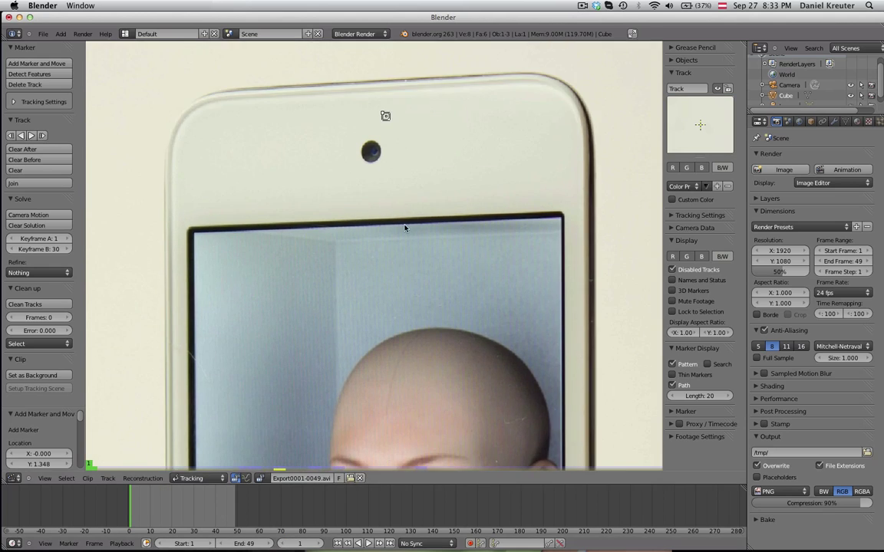
{"action": "left_click", "coordinate": [46, 64]}
{"action": "left_click", "coordinate": [352, 135]}
{"action": "key", "text": "x"}
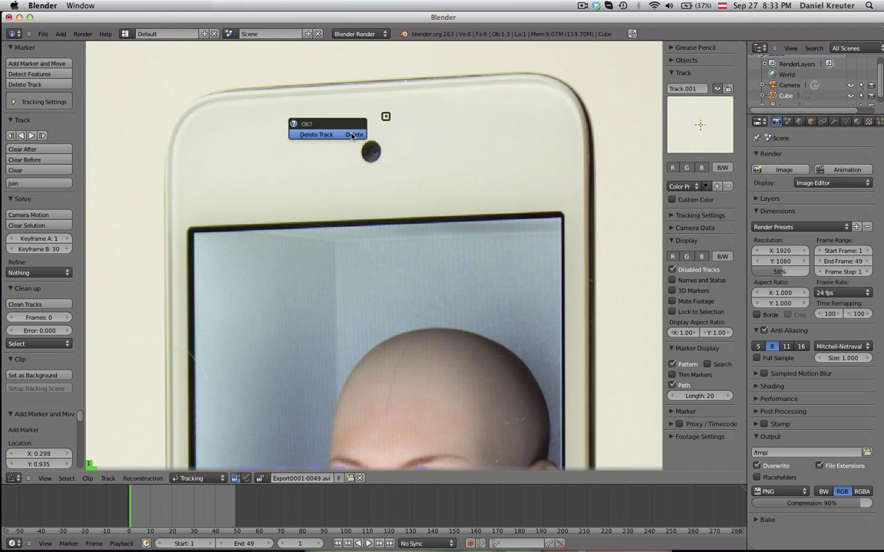
{"action": "left_click", "coordinate": [352, 135]}
Step: Delete the misplaced tracking marker above the phone's camera lens
{"action": "scroll", "coordinate": [383, 142], "scroll_direction": "up", "scroll_amount": 4}
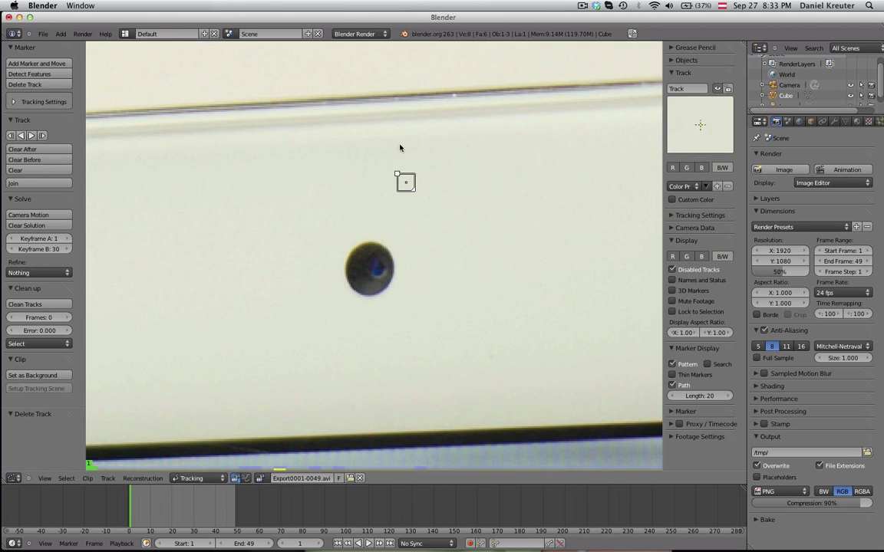
{"action": "scroll", "coordinate": [385, 166], "scroll_direction": "up", "scroll_amount": 1}
{"action": "key", "text": "x"}
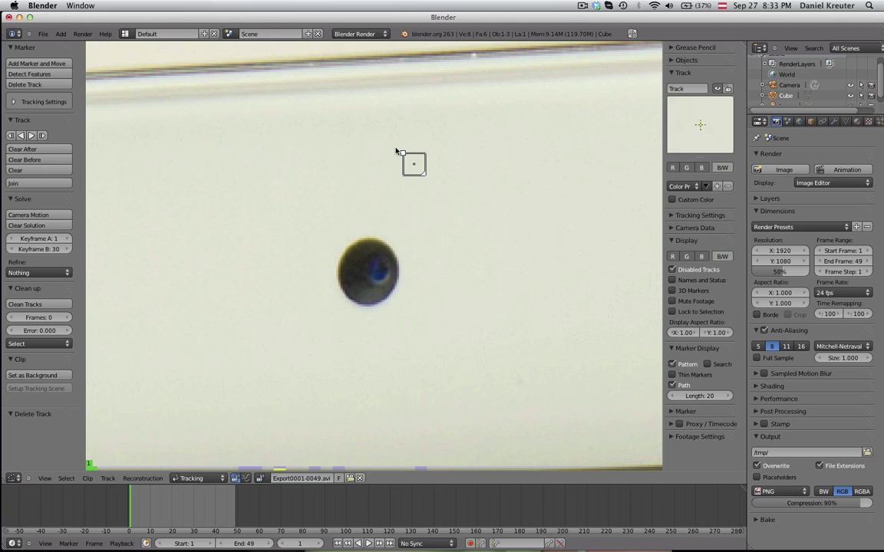
{"action": "key", "text": "x"}
{"action": "left_click", "coordinate": [364, 146]}
Step: Add a tracking marker on the blue reflection in the phone's camera lens at frame 1
{"action": "left_click", "coordinate": [43, 64]}
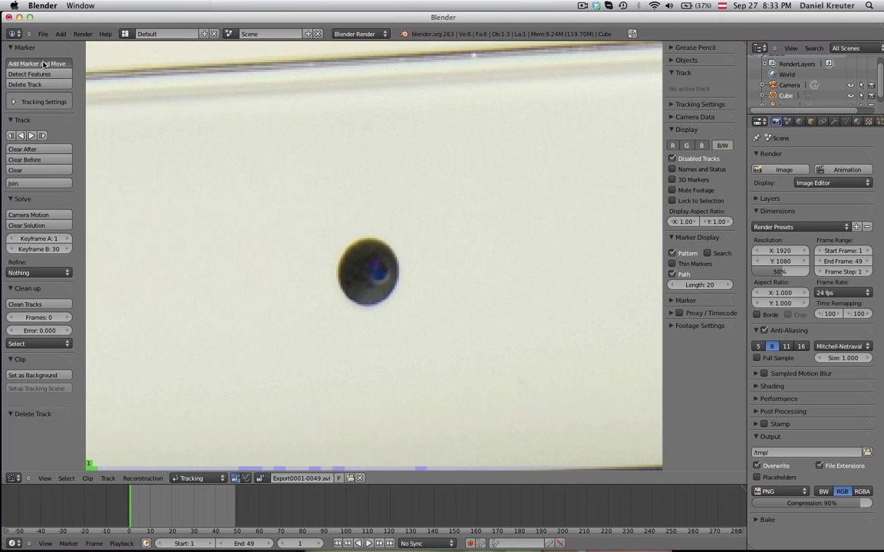
{"action": "left_click", "coordinate": [377, 270]}
{"action": "scroll", "coordinate": [337, 360], "scroll_direction": "down", "scroll_amount": 3}
{"action": "scroll", "coordinate": [336, 360], "scroll_direction": "down", "scroll_amount": 3}
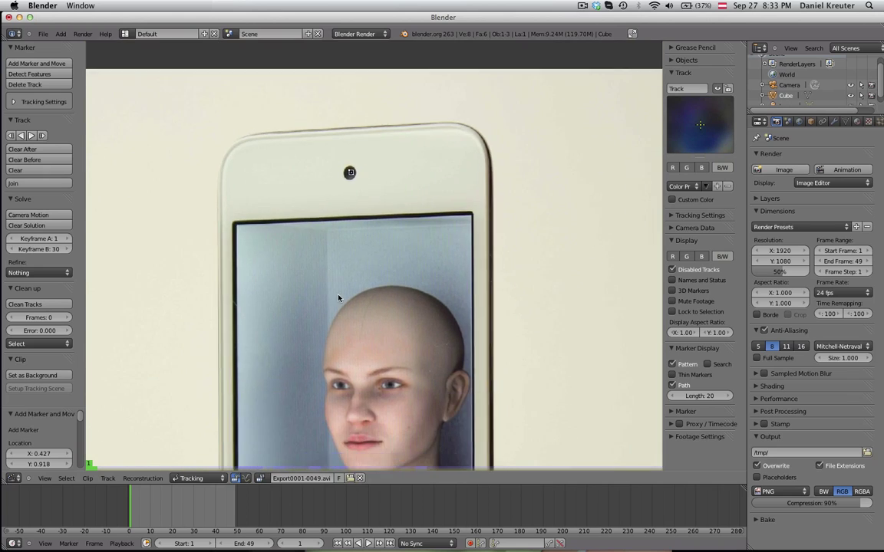
Step: Examine the phone body and the face on its screen for further trackable spots
{"action": "scroll", "coordinate": [359, 326], "scroll_direction": "up", "scroll_amount": 6}
{"action": "scroll", "coordinate": [361, 330], "scroll_direction": "down", "scroll_amount": 2}
{"action": "middle_click_drag", "start_coordinate": [366, 357], "coordinate": [383, 263]}
{"action": "scroll", "coordinate": [385, 264], "scroll_direction": "down", "scroll_amount": 5}
{"action": "middle_click_drag", "start_coordinate": [412, 306], "coordinate": [414, 84]}
{"action": "scroll", "coordinate": [428, 266], "scroll_direction": "up", "scroll_amount": 3}
{"action": "middle_click_drag", "start_coordinate": [433, 306], "coordinate": [367, 151]}
{"action": "scroll", "coordinate": [367, 151], "scroll_direction": "up", "scroll_amount": 2}
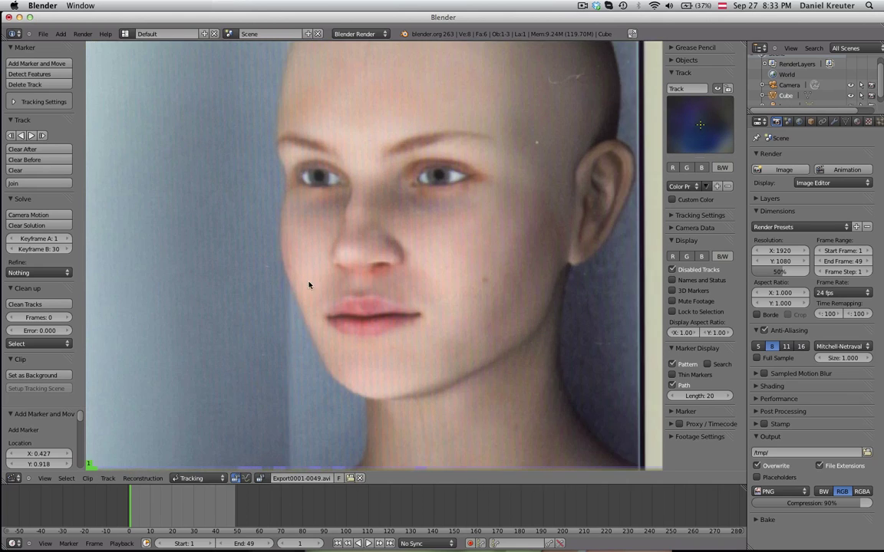
{"action": "scroll", "coordinate": [401, 279], "scroll_direction": "down", "scroll_amount": 4}
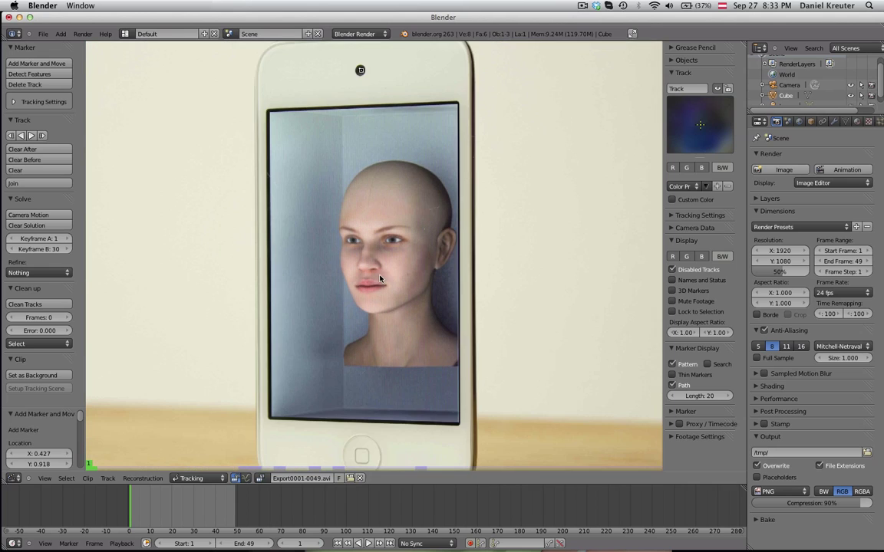
{"action": "scroll", "coordinate": [363, 278], "scroll_direction": "up", "scroll_amount": 3}
{"action": "scroll", "coordinate": [363, 278], "scroll_direction": "down", "scroll_amount": 3}
{"action": "scroll", "coordinate": [373, 111], "scroll_direction": "up", "scroll_amount": 5}
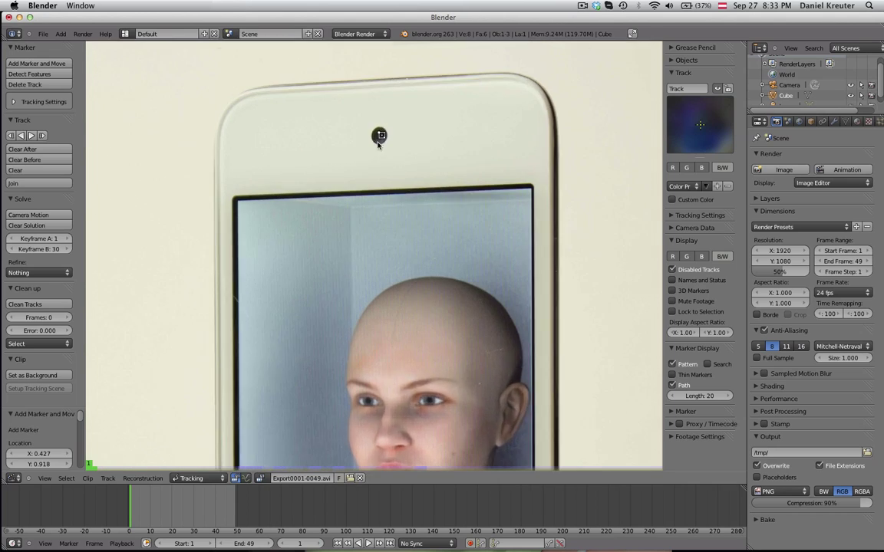
Step: Fine-tune the tracking marker's position on the blue reflection in the phone's camera lens at frame 1
{"action": "scroll", "coordinate": [367, 106], "scroll_direction": "up", "scroll_amount": 1}
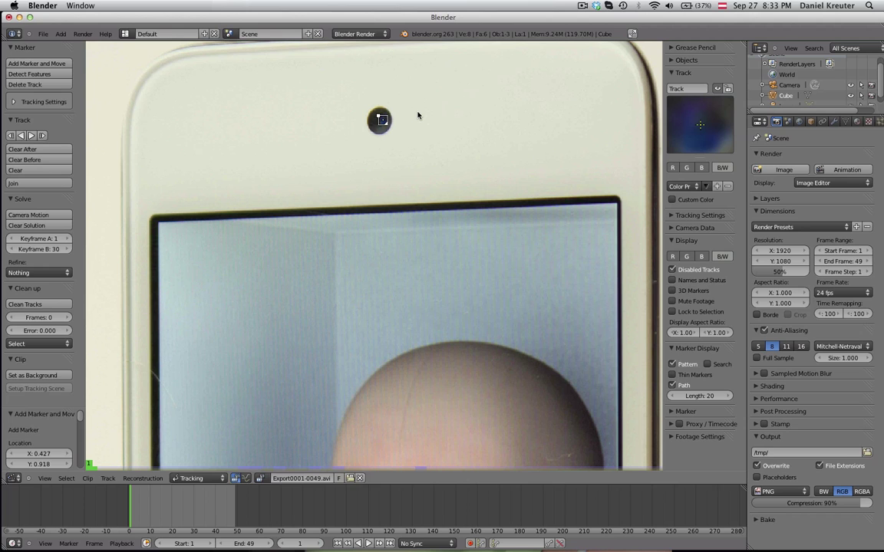
{"action": "scroll", "coordinate": [418, 115], "scroll_direction": "down", "scroll_amount": 2}
{"action": "scroll", "coordinate": [422, 226], "scroll_direction": "up", "scroll_amount": 6}
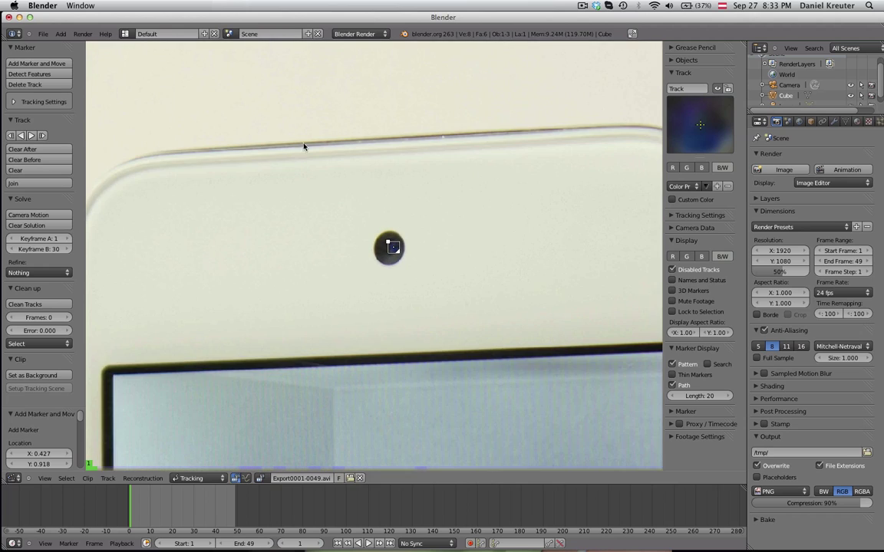
{"action": "scroll", "coordinate": [421, 227], "scroll_direction": "up", "scroll_amount": 2}
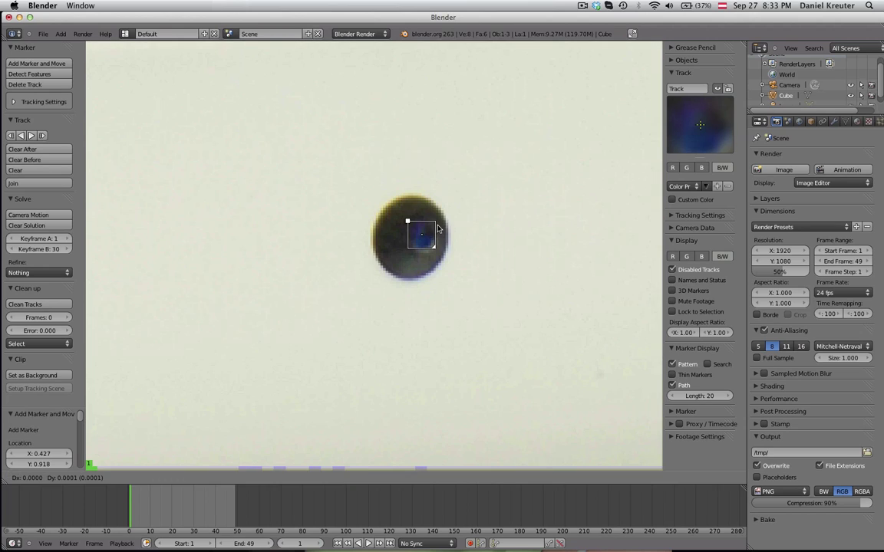
{"action": "left_click_drag", "start_coordinate": [412, 248], "coordinate": [413, 249]}
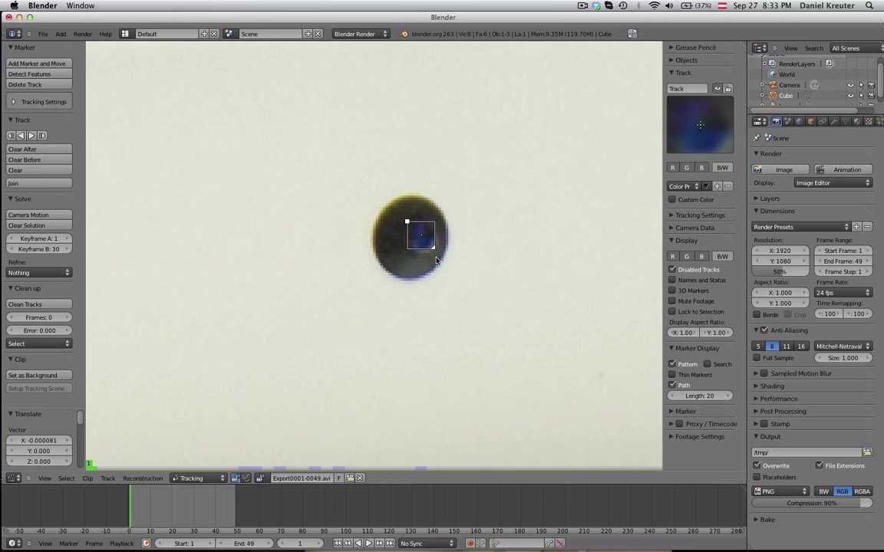
{"action": "key", "text": "g"}
{"action": "right_click", "coordinate": [454, 267]}
{"action": "key", "text": "g"}
{"action": "left_click_drag", "start_coordinate": [433, 245], "coordinate": [433, 246]}
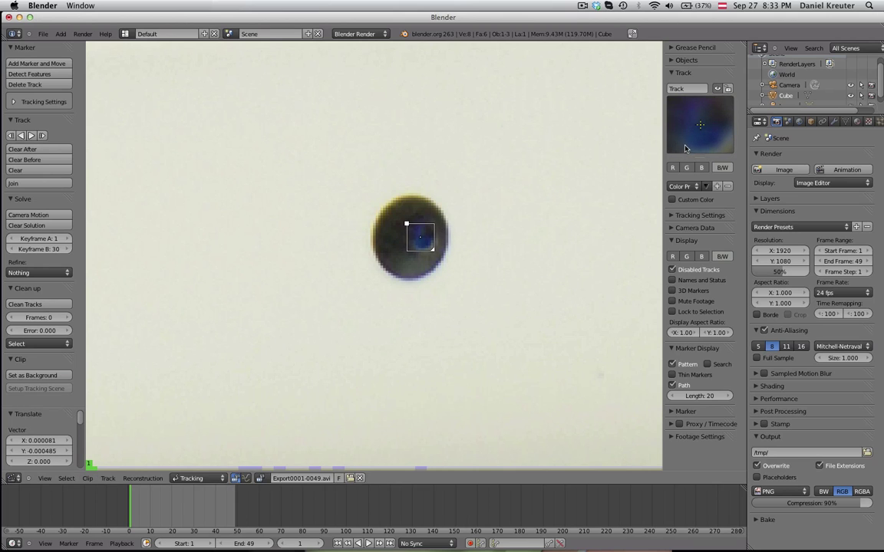
Step: Track the lens marker forward from frame 1, first by a single frame and then continuously through the following frames
{"action": "scroll", "coordinate": [402, 249], "scroll_direction": "down", "scroll_amount": 5}
{"action": "scroll", "coordinate": [296, 258], "scroll_direction": "up", "scroll_amount": 3}
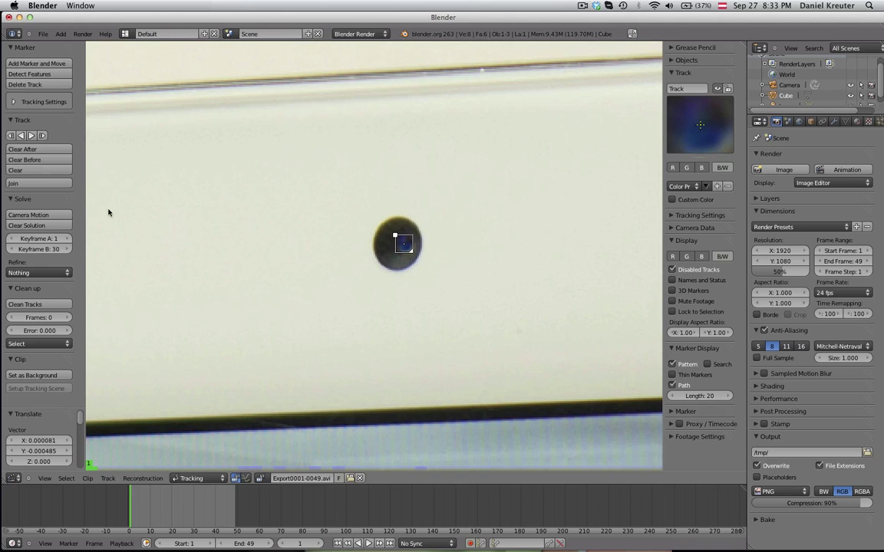
{"action": "left_click", "coordinate": [43, 135]}
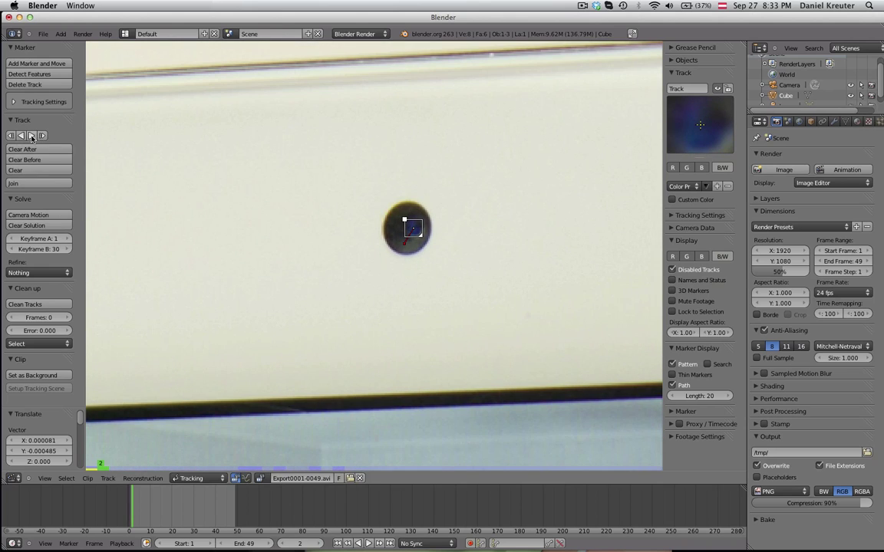
{"action": "left_click", "coordinate": [32, 136]}
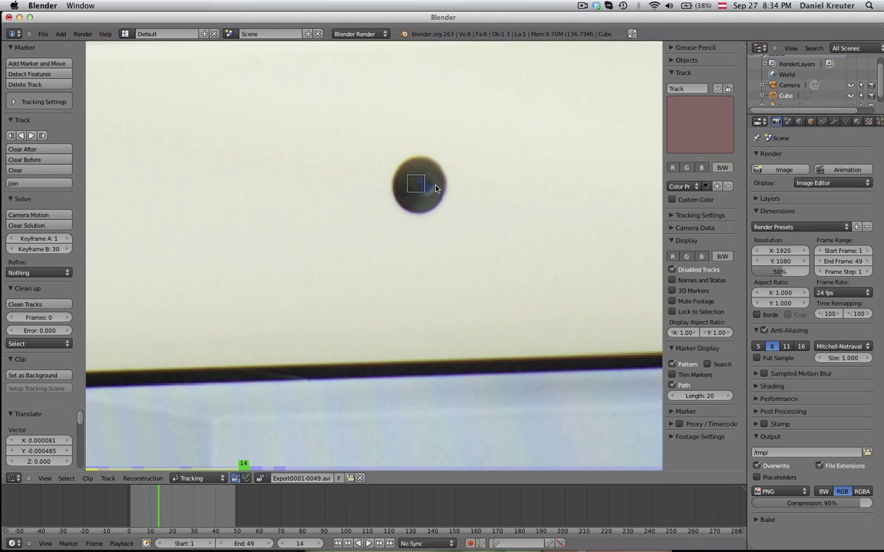
Step: Review the tracked frames between 7 and 13 to check how well the marker follows the lens reflection
{"action": "key", "text": "Left"}
{"action": "key", "text": "Left"}
{"action": "key", "text": "Left"}
{"action": "key", "text": "Left"}
{"action": "key", "text": "Left"}
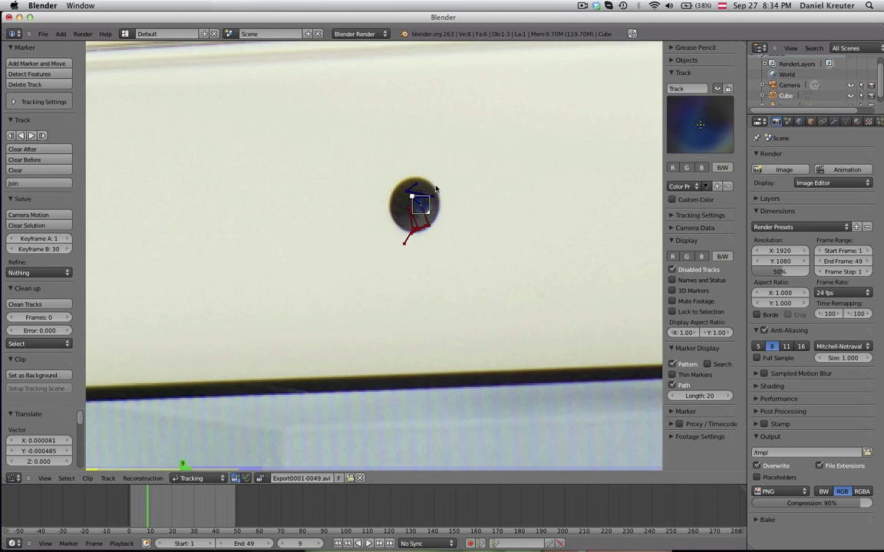
{"action": "key", "text": "Left"}
{"action": "key", "text": "Left"}
{"action": "key", "text": "Right"}
{"action": "key", "text": "Right"}
{"action": "key", "text": "Right"}
{"action": "key", "text": "Right"}
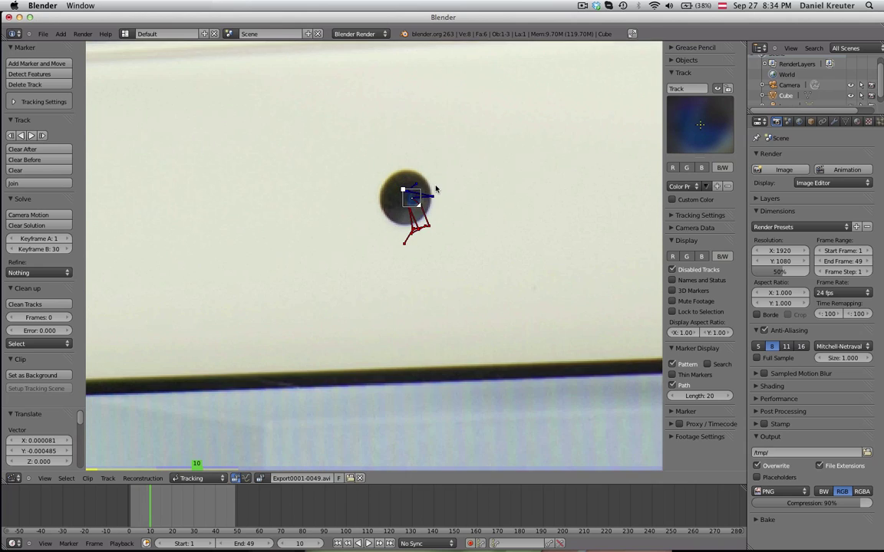
{"action": "key", "text": "Right"}
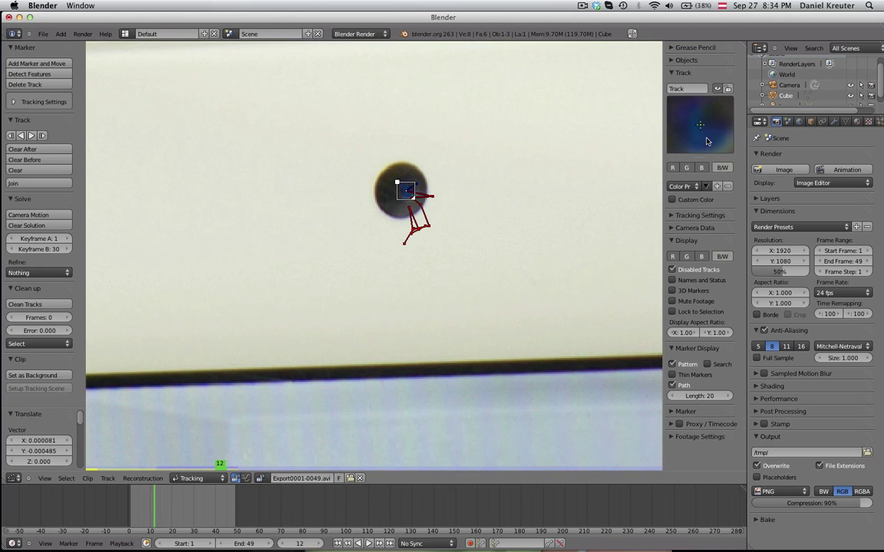
{"action": "key", "text": "Right"}
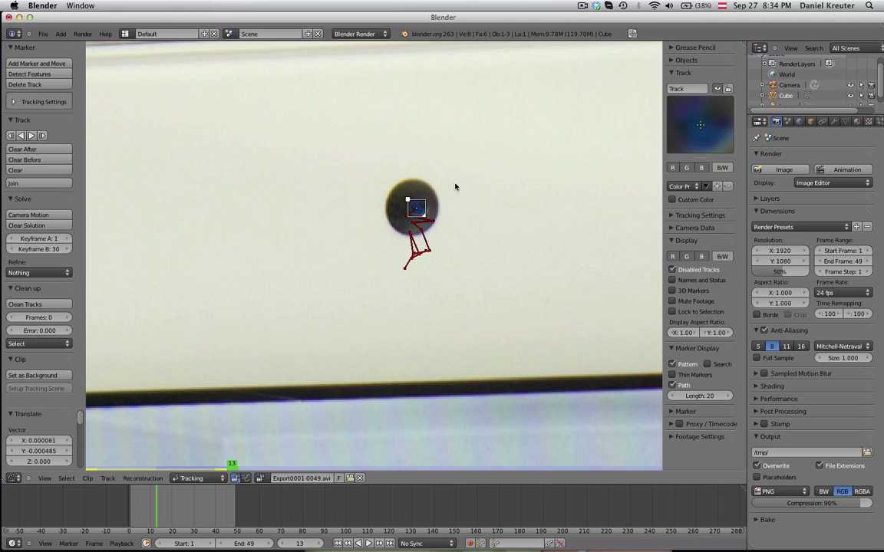
Step: Nudge the marker at frame 13 so it is centred on the blue reflection in the lens
{"action": "scroll", "coordinate": [437, 196], "scroll_direction": "up", "scroll_amount": 2}
{"action": "scroll", "coordinate": [414, 211], "scroll_direction": "up", "scroll_amount": 2}
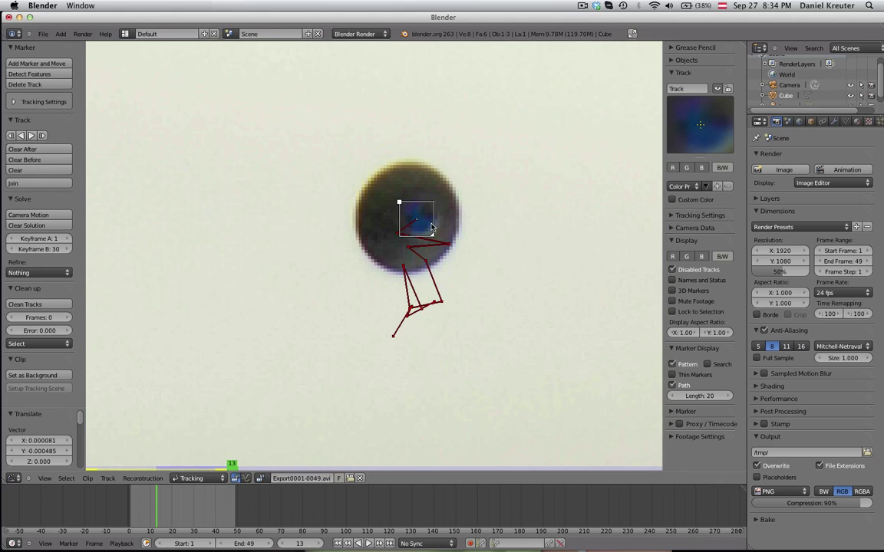
{"action": "key", "text": "g"}
{"action": "left_click", "coordinate": [436, 226]}
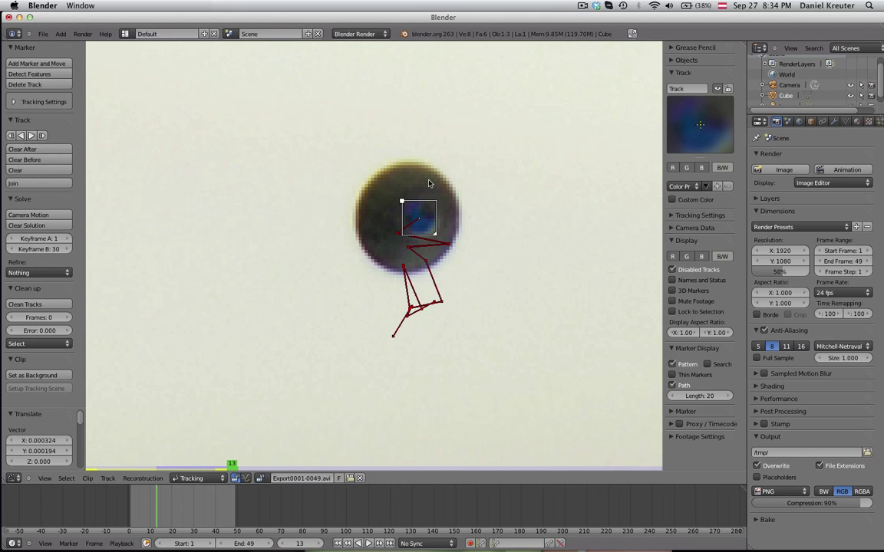
Step: Reposition the lost marker at frame 14 onto the lens's blue reflection, using frame 13 as reference
{"action": "key", "text": "Right"}
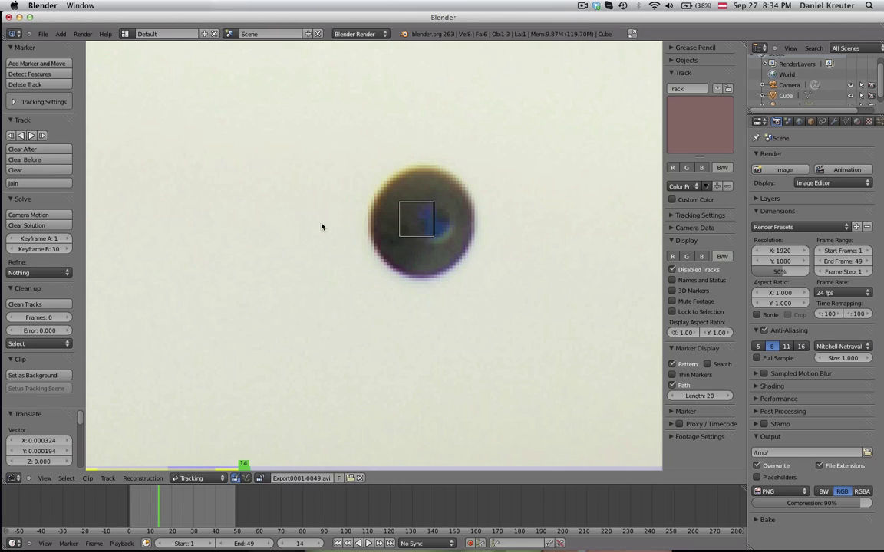
{"action": "key", "text": "Left"}
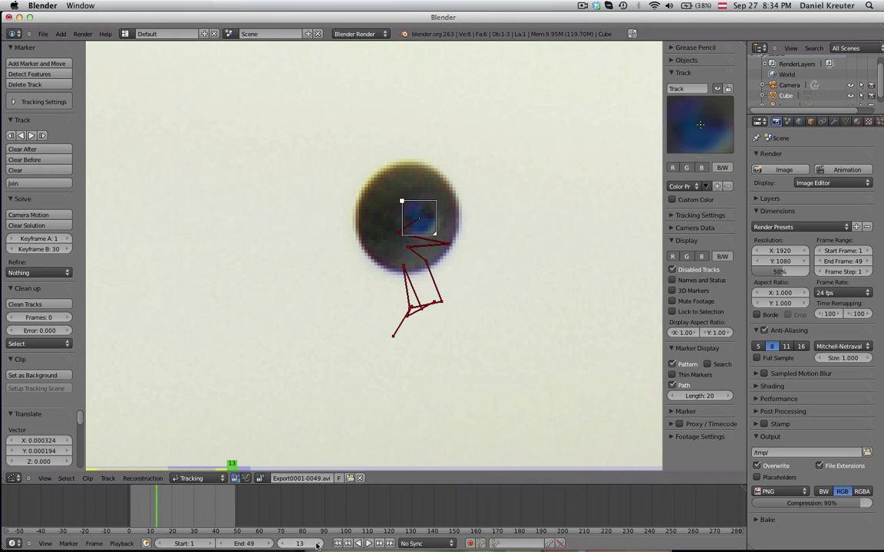
{"action": "key", "text": "Right"}
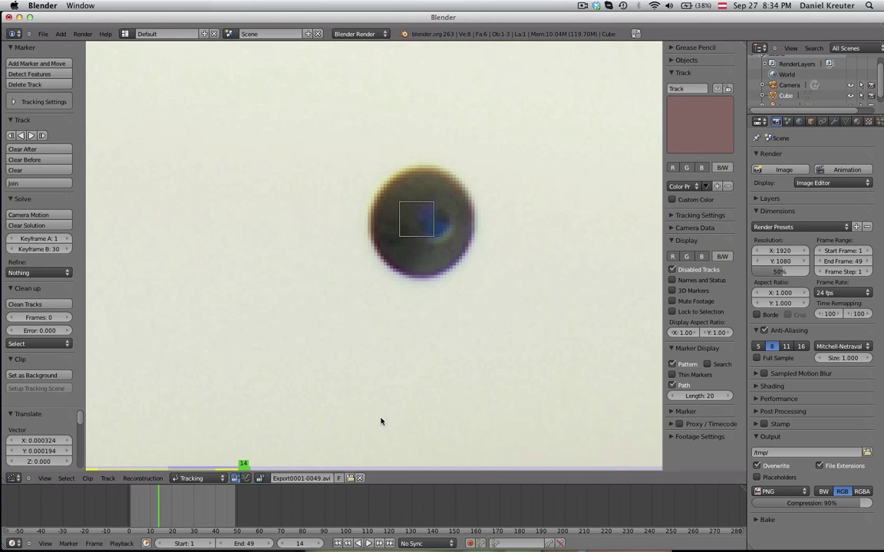
{"action": "key", "text": "g"}
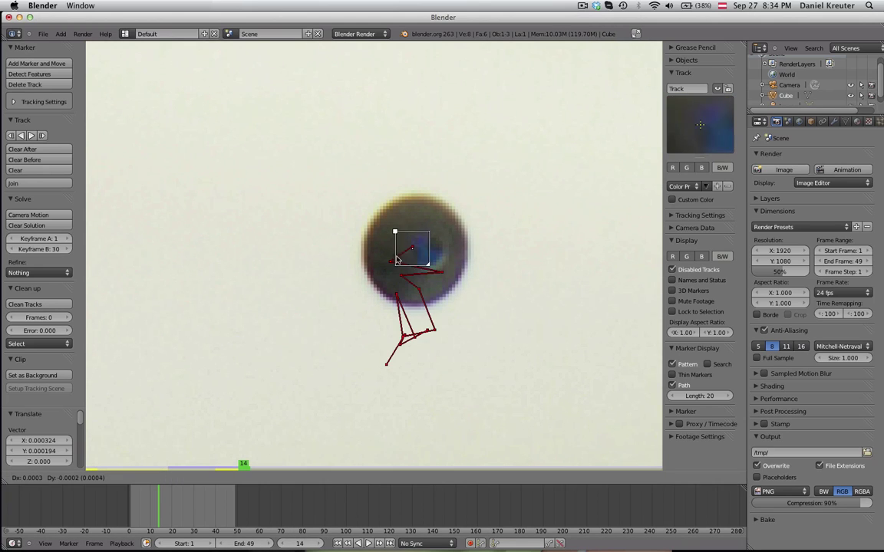
{"action": "left_click_drag", "start_coordinate": [408, 262], "coordinate": [408, 261]}
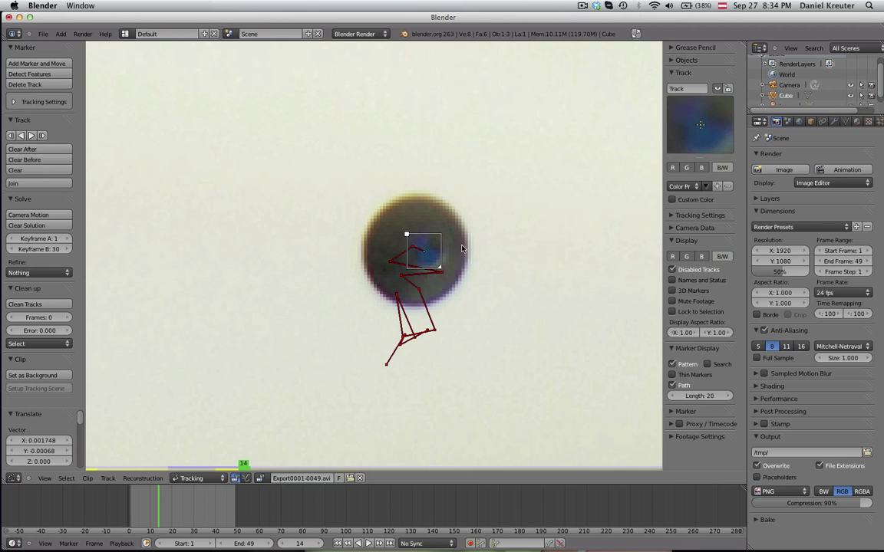
Step: Compare the marker's position on the lens reflection between frames 13 and 14
{"action": "key", "text": "Left"}
{"action": "key", "text": "Right"}
{"action": "key", "text": "Left"}
{"action": "key", "text": "Right"}
{"action": "key", "text": "Left"}
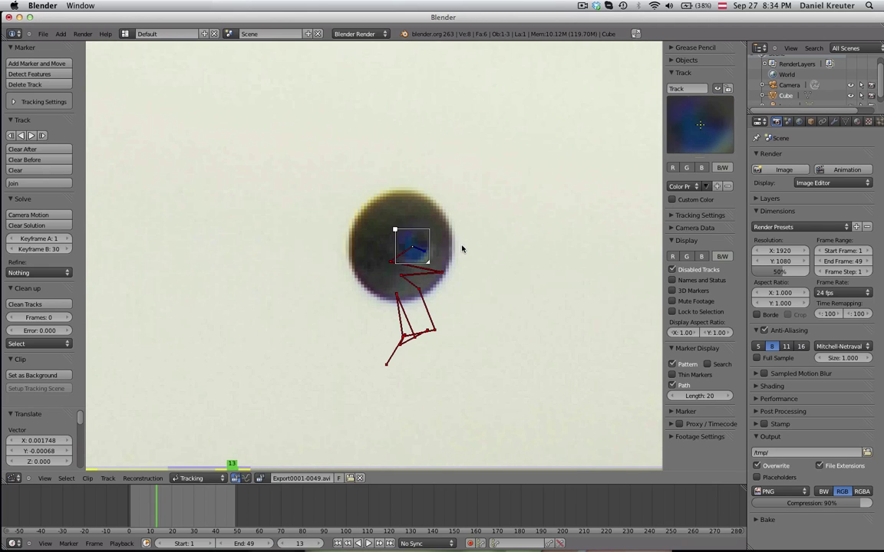
{"action": "key", "text": "Right"}
{"action": "key", "text": "Left"}
{"action": "key", "text": "Right"}
{"action": "key", "text": "Left"}
{"action": "key", "text": "Right"}
{"action": "key", "text": "Left"}
{"action": "key", "text": "Right"}
{"action": "key", "text": "Left"}
{"action": "key", "text": "Right"}
{"action": "key", "text": "Left"}
{"action": "key", "text": "Right"}
{"action": "key", "text": "Left"}
{"action": "key", "text": "Right"}
{"action": "key", "text": "Left"}
Step: Compare the marker's pattern in the track preview across frames 10 to 12
{"action": "key", "text": "Left"}
{"action": "key", "text": "Right"}
{"action": "key", "text": "Left"}
{"action": "key", "text": "Left"}
{"action": "key", "text": "Left"}
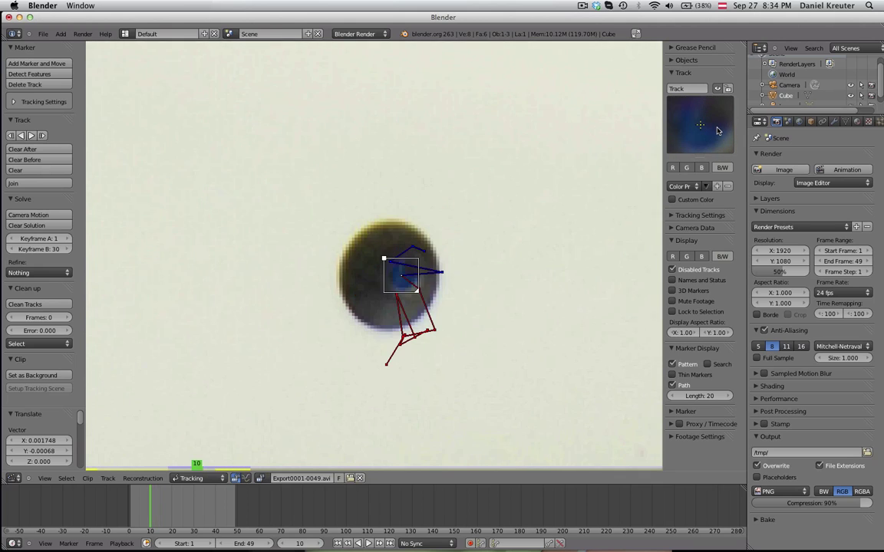
{"action": "key", "text": "Right"}
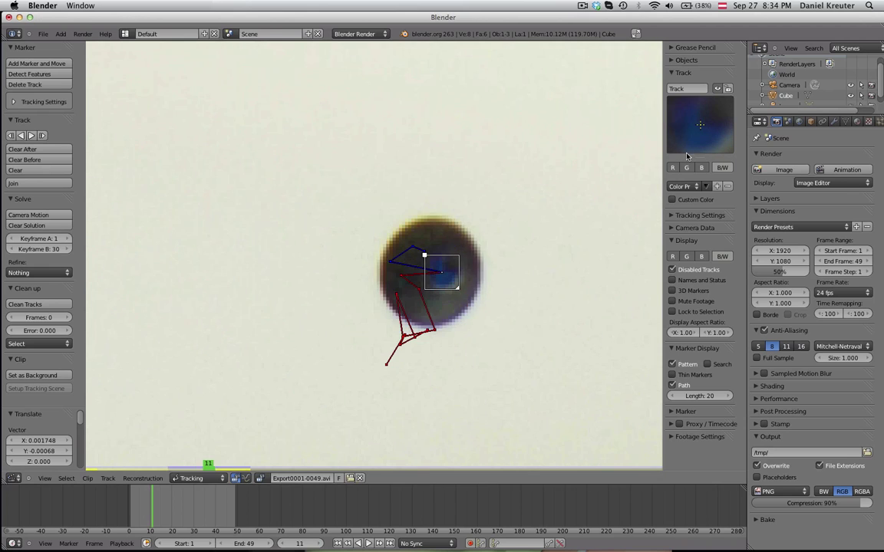
{"action": "key", "text": "Left"}
{"action": "key", "text": "Right"}
{"action": "key", "text": "Right"}
{"action": "key", "text": "Left"}
{"action": "key", "text": "Right"}
{"action": "key", "text": "Left"}
{"action": "key", "text": "Right"}
{"action": "key", "text": "Left"}
{"action": "key", "text": "Right"}
{"action": "key", "text": "Left"}
{"action": "key", "text": "Right"}
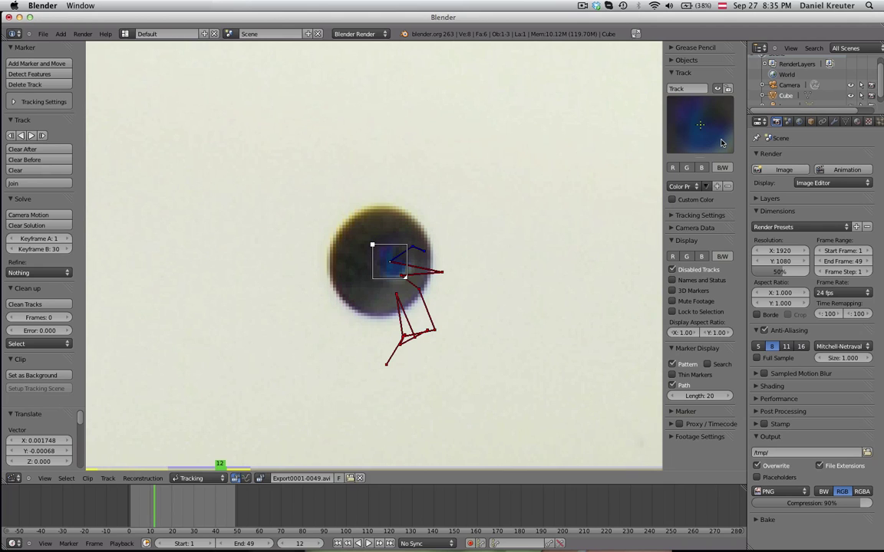
Step: Fine-tune the marker in the track preview at frames 12 to 14 so the reflection sits consistently
{"action": "left_click_drag", "start_coordinate": [721, 143], "coordinate": [714, 139]}
{"action": "key", "text": "Right"}
{"action": "key", "text": "Left"}
{"action": "key", "text": "Right"}
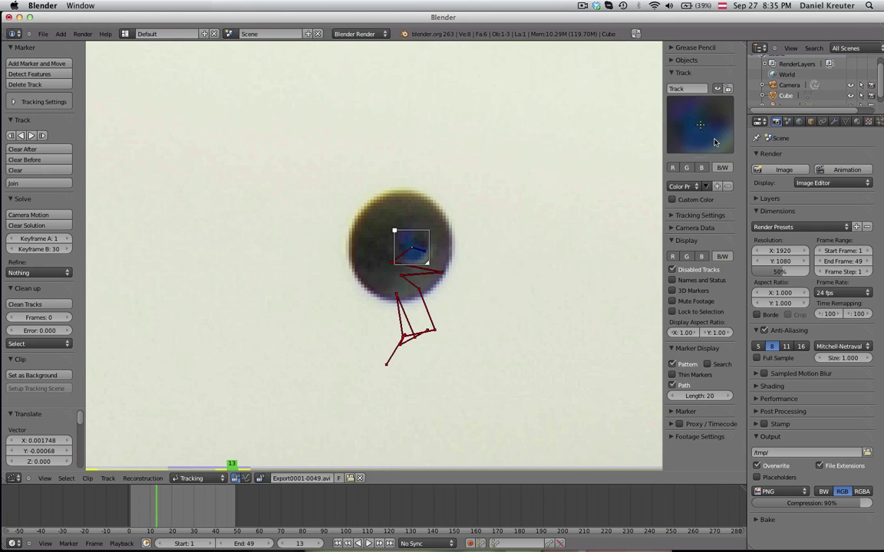
{"action": "key", "text": "Right"}
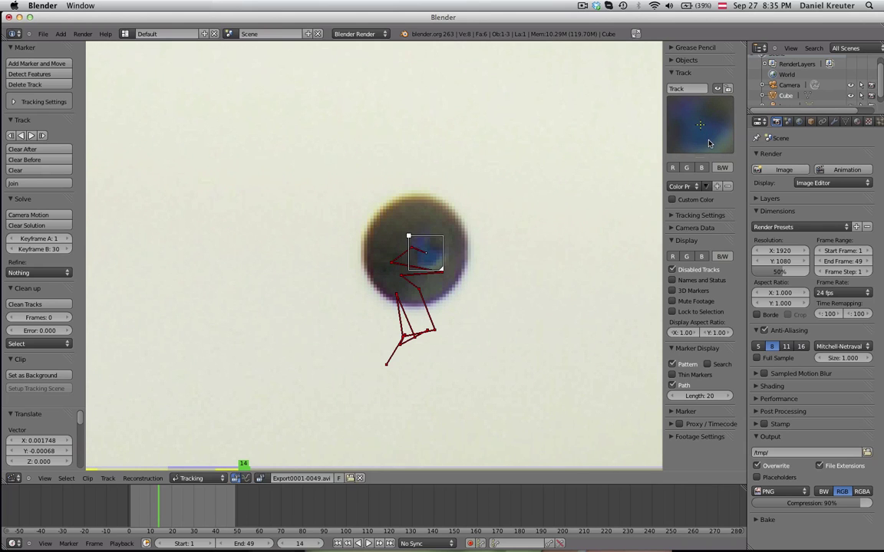
Step: Advance the track to frame 15 and move the marker up onto the lens's blue reflection
{"action": "left_click", "coordinate": [43, 135]}
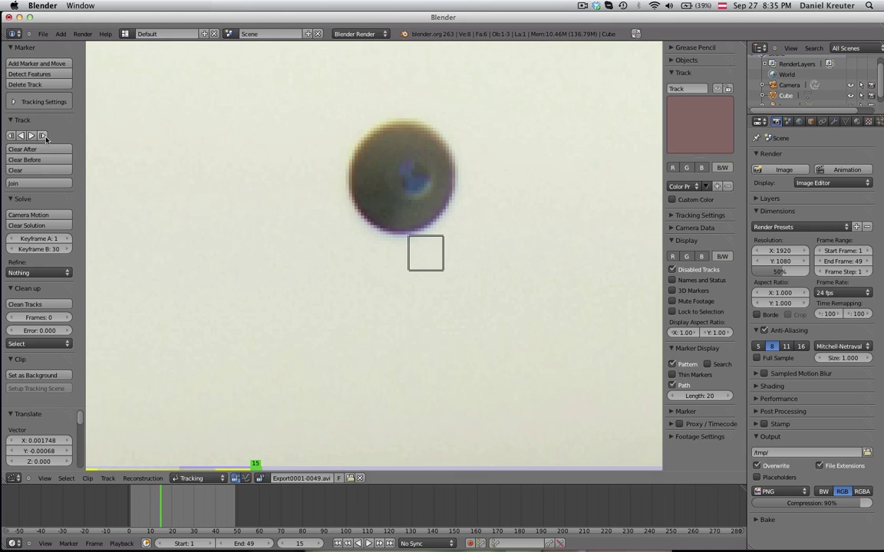
{"action": "middle_click_drag", "start_coordinate": [468, 207], "coordinate": [473, 228]}
{"action": "key", "text": "g"}
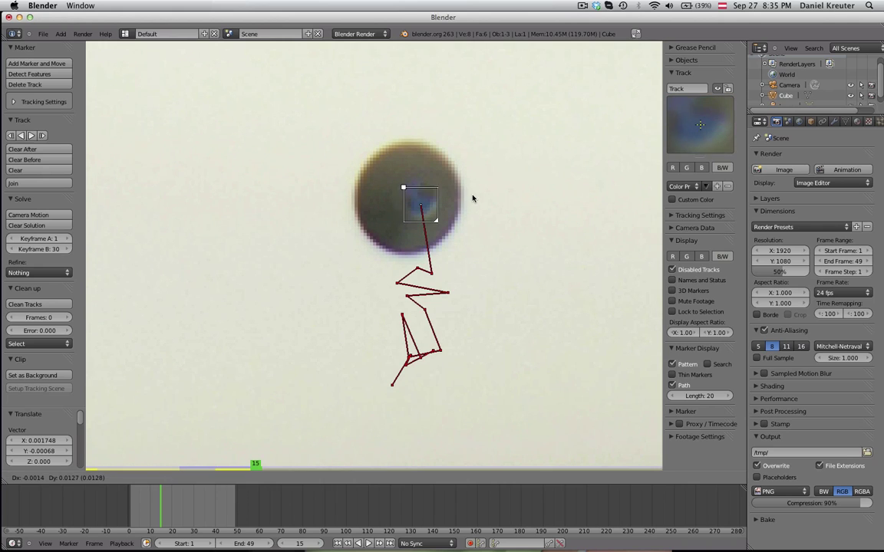
{"action": "left_click", "coordinate": [467, 191]}
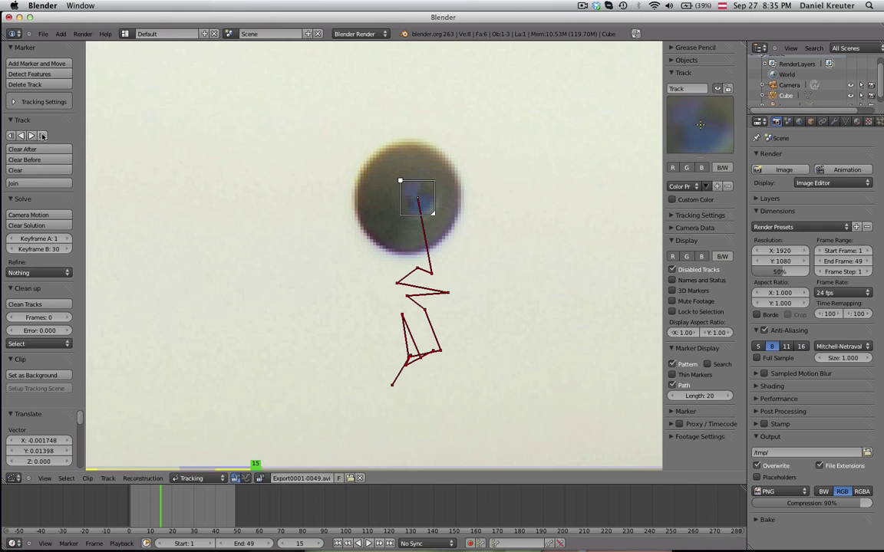
Step: Track the marker to frame 16 and readjust it on the blue reflection
{"action": "left_click", "coordinate": [42, 135]}
{"action": "key", "text": "g"}
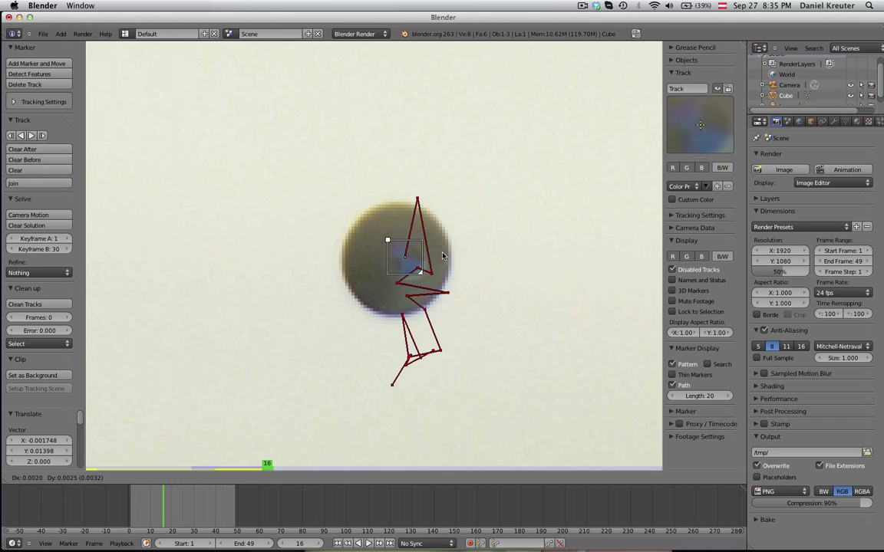
{"action": "left_click", "coordinate": [443, 257]}
{"action": "scroll", "coordinate": [467, 301], "scroll_direction": "down", "scroll_amount": 4}
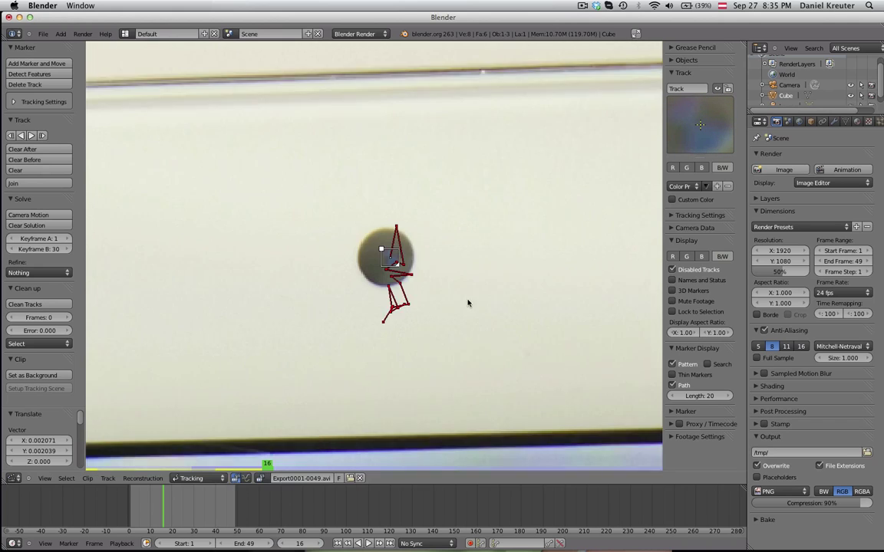
Step: Continue tracking frame by frame past frame 16, moving the marker back onto the lens reflection where it slips
{"action": "left_click", "coordinate": [42, 135]}
{"action": "scroll", "coordinate": [408, 257], "scroll_direction": "up", "scroll_amount": 3}
{"action": "left_click", "coordinate": [42, 135]}
{"action": "key", "text": "g"}
{"action": "left_click", "coordinate": [506, 246]}
{"action": "left_click", "coordinate": [42, 135]}
Step: Set the tracking search size to 200 in the tracking settings
{"action": "left_click", "coordinate": [38, 102]}
{"action": "left_click", "coordinate": [46, 156]}
{"action": "type", "text": "200"}
{"action": "key", "text": "Return"}
Step: Track the marker frame by frame with the larger search area, correcting its position on the lens reflection where needed
{"action": "left_click", "coordinate": [42, 293]}
{"action": "left_click", "coordinate": [42, 292]}
{"action": "key", "text": "g"}
{"action": "left_click", "coordinate": [284, 281]}
{"action": "key", "text": "Left"}
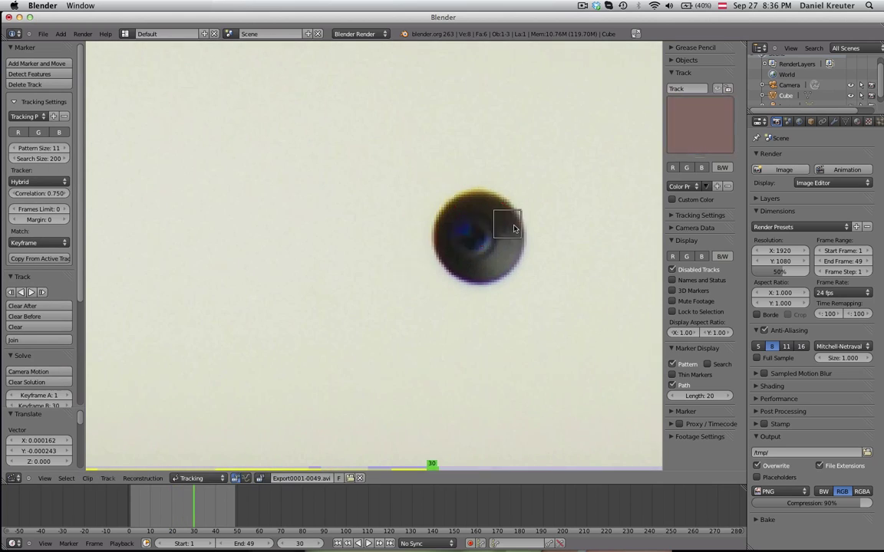
{"action": "left_click", "coordinate": [42, 292]}
{"action": "left_click", "coordinate": [42, 292]}
Step: Play back the tracked clip and examine the marker's motion path around the camera lens at frame 1
{"action": "key", "text": "alt+a"}
{"action": "key", "text": "Escape"}
{"action": "scroll", "coordinate": [441, 252], "scroll_direction": "down", "scroll_amount": 10}
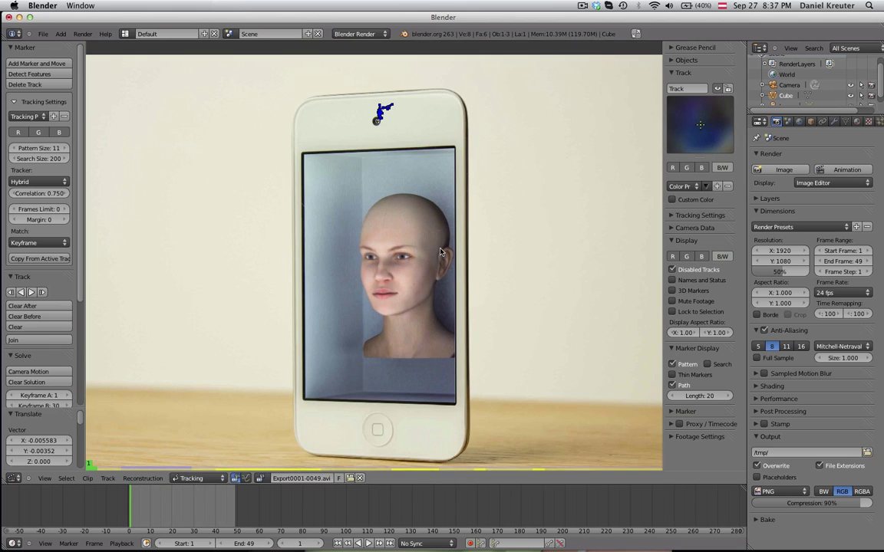
{"action": "scroll", "coordinate": [405, 166], "scroll_direction": "up", "scroll_amount": 4}
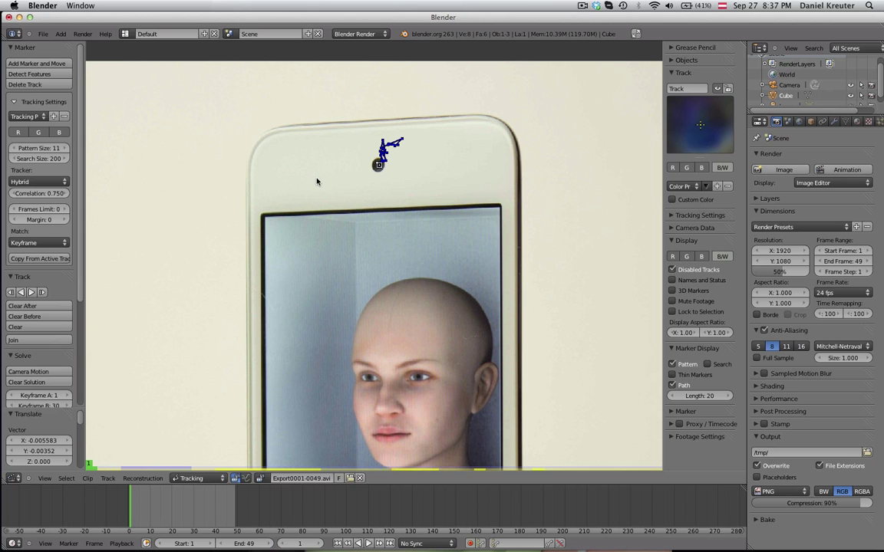
{"action": "scroll", "coordinate": [317, 182], "scroll_direction": "up", "scroll_amount": 4}
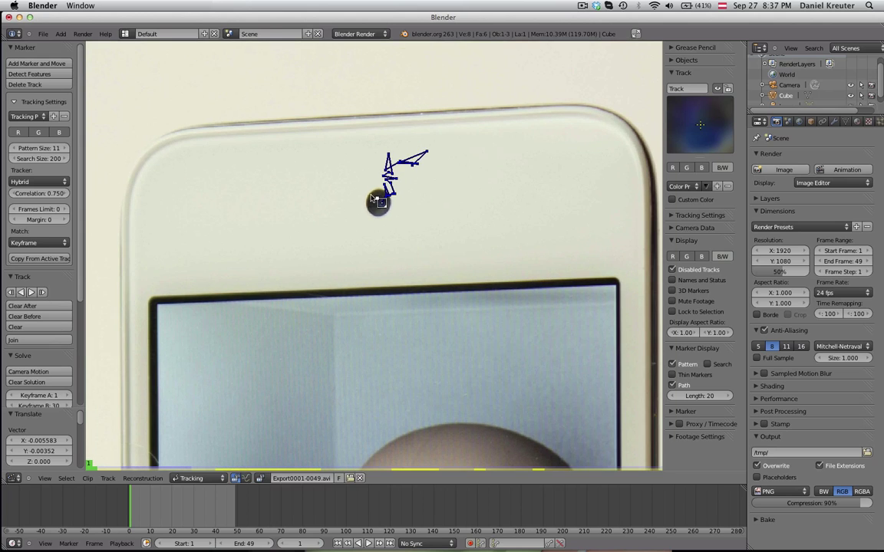
{"action": "scroll", "coordinate": [382, 178], "scroll_direction": "up", "scroll_amount": 3}
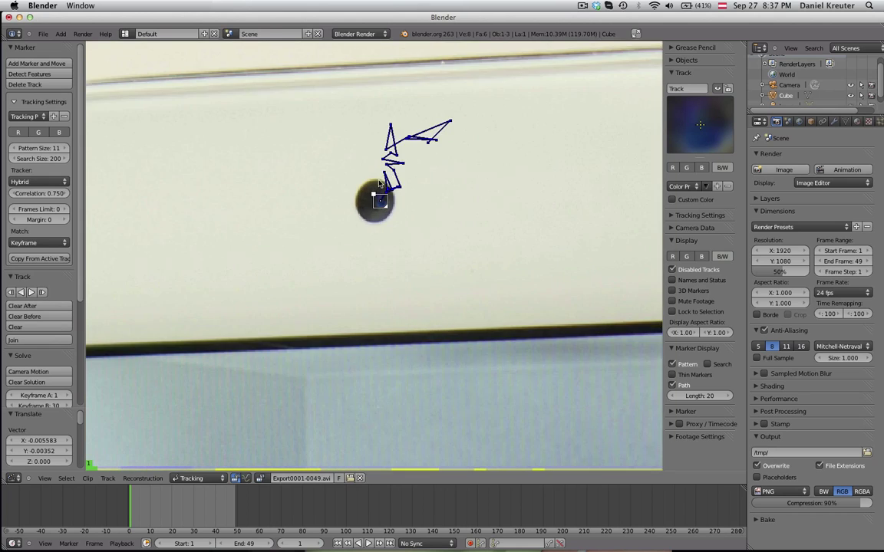
Step: Play the tracked clip to frame 18 and step back to frame 9, checking the marker against the lens reflection
{"action": "scroll", "coordinate": [383, 170], "scroll_direction": "up", "scroll_amount": 2}
{"action": "scroll", "coordinate": [381, 183], "scroll_direction": "down", "scroll_amount": 5}
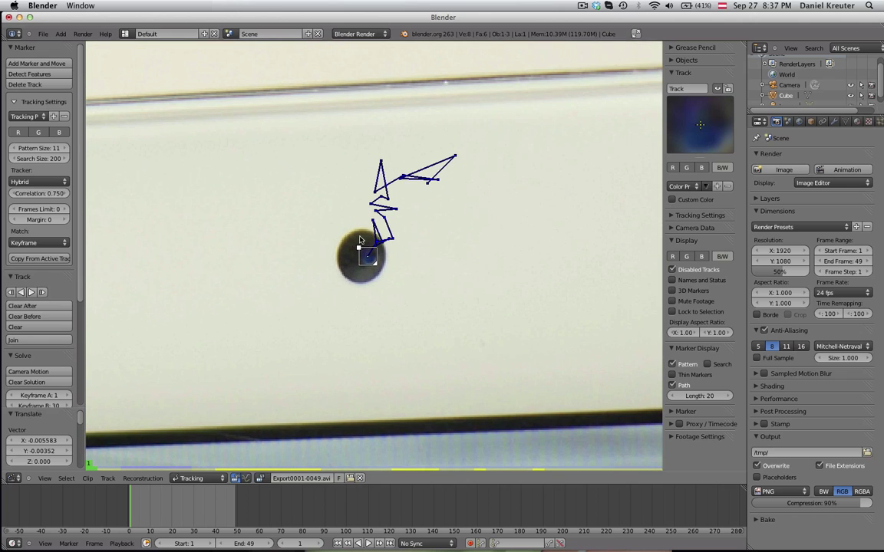
{"action": "scroll", "coordinate": [314, 227], "scroll_direction": "down", "scroll_amount": 3}
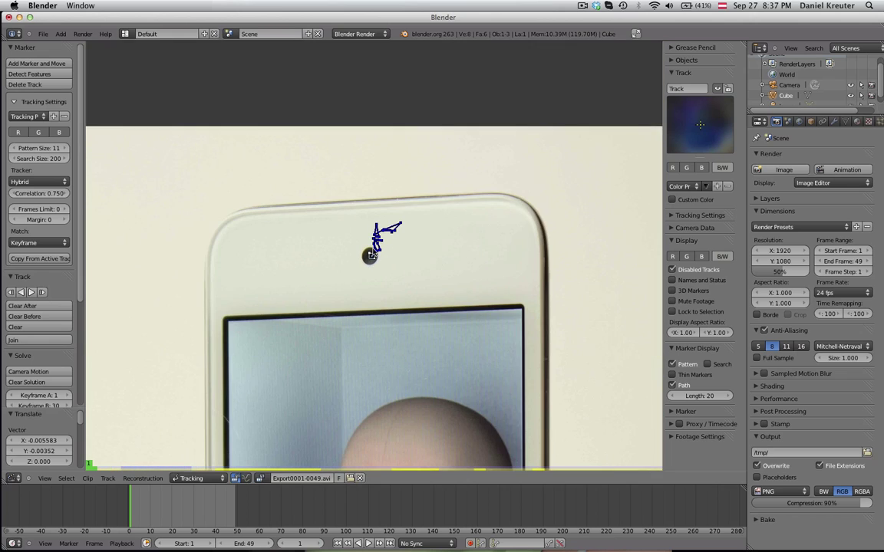
{"action": "scroll", "coordinate": [370, 226], "scroll_direction": "up", "scroll_amount": 2}
{"action": "scroll", "coordinate": [246, 233], "scroll_direction": "down", "scroll_amount": 7}
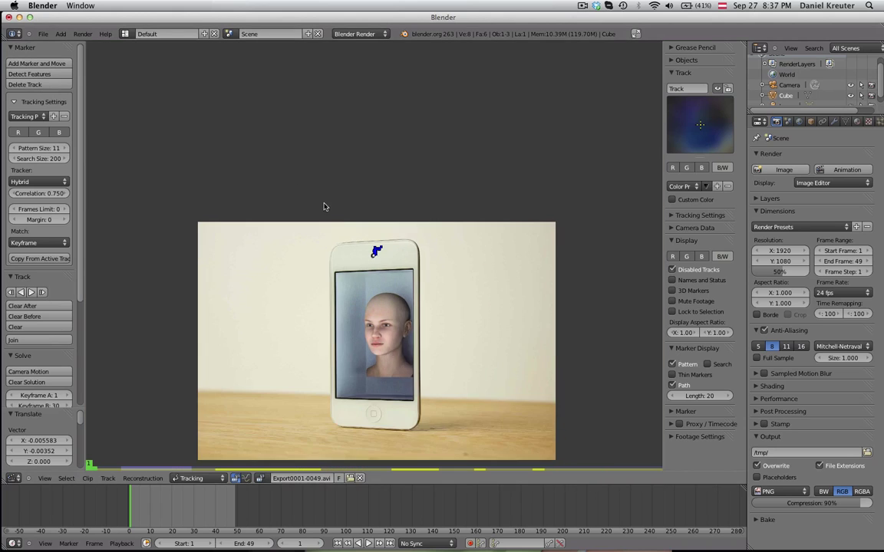
{"action": "scroll", "coordinate": [373, 253], "scroll_direction": "up", "scroll_amount": 12}
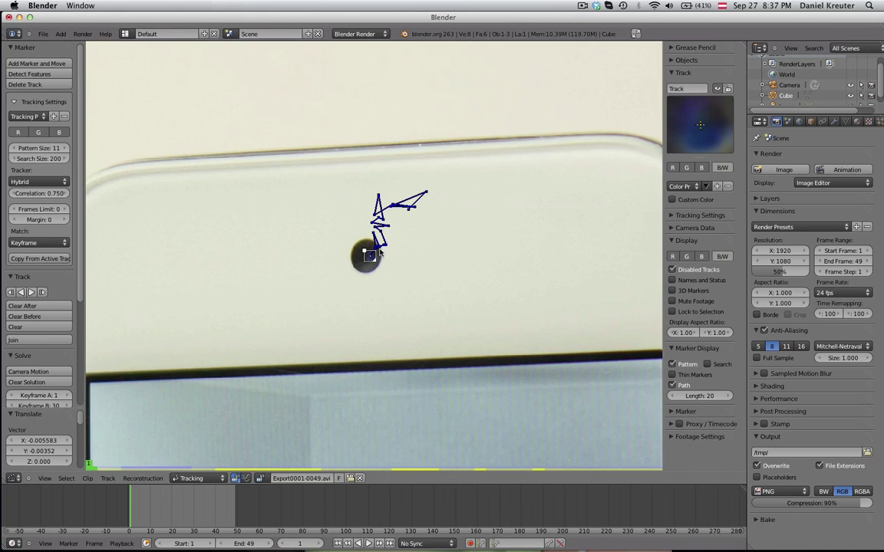
{"action": "key", "text": "alt+a"}
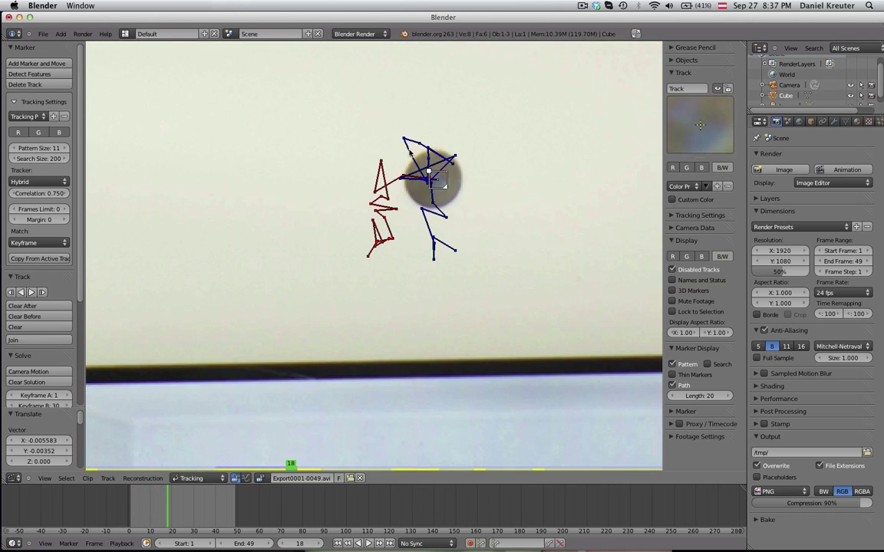
{"action": "key", "text": "Left"}
{"action": "key", "text": "Left"}
{"action": "key", "text": "Left"}
{"action": "key", "text": "Left"}
{"action": "key", "text": "Left"}
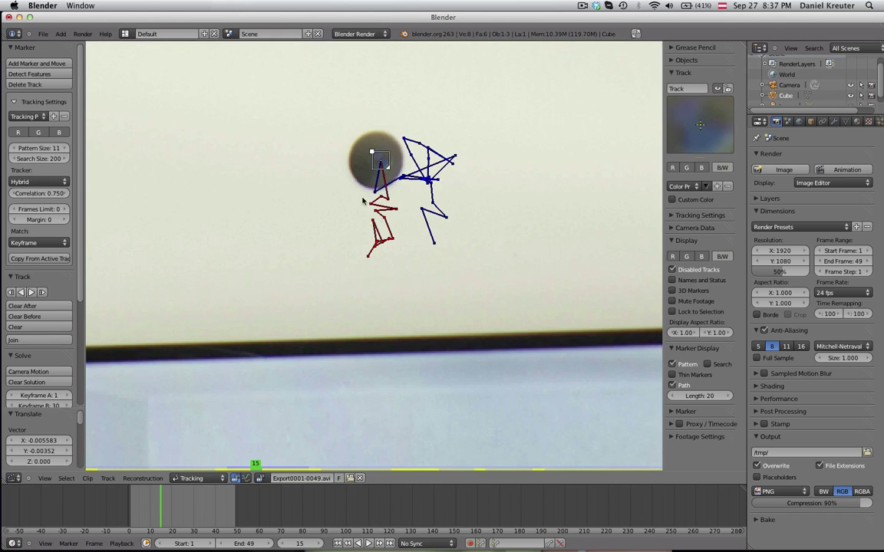
{"action": "key", "text": "Left"}
{"action": "key", "text": "Left"}
{"action": "key", "text": "Left"}
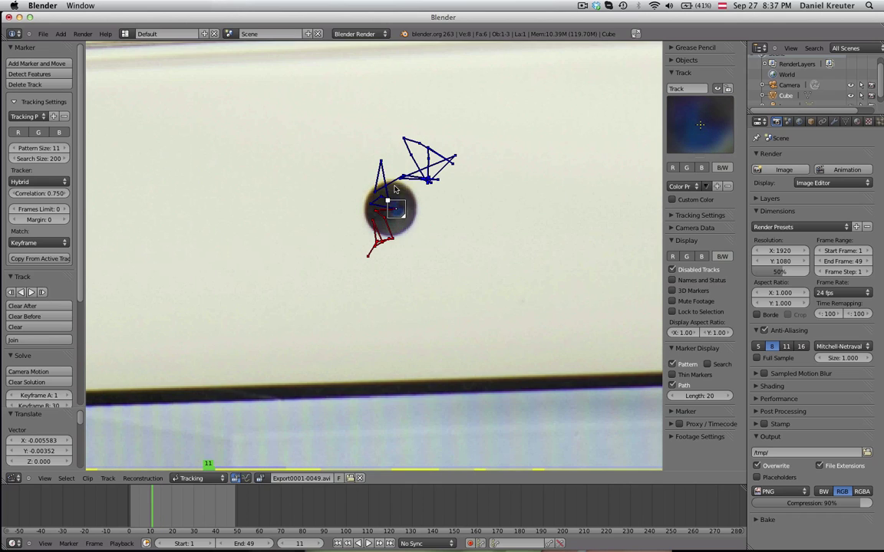
{"action": "key", "text": "Left"}
{"action": "key", "text": "Left"}
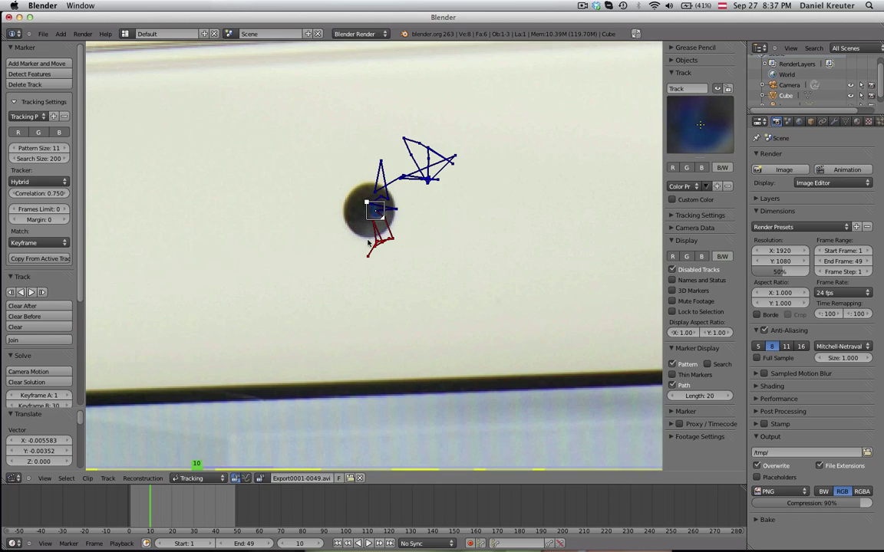
Step: Examine the marker and its motion path around the camera lens at frames 9 and 10
{"action": "scroll", "coordinate": [327, 324], "scroll_direction": "down", "scroll_amount": 3}
{"action": "scroll", "coordinate": [310, 259], "scroll_direction": "up", "scroll_amount": 6}
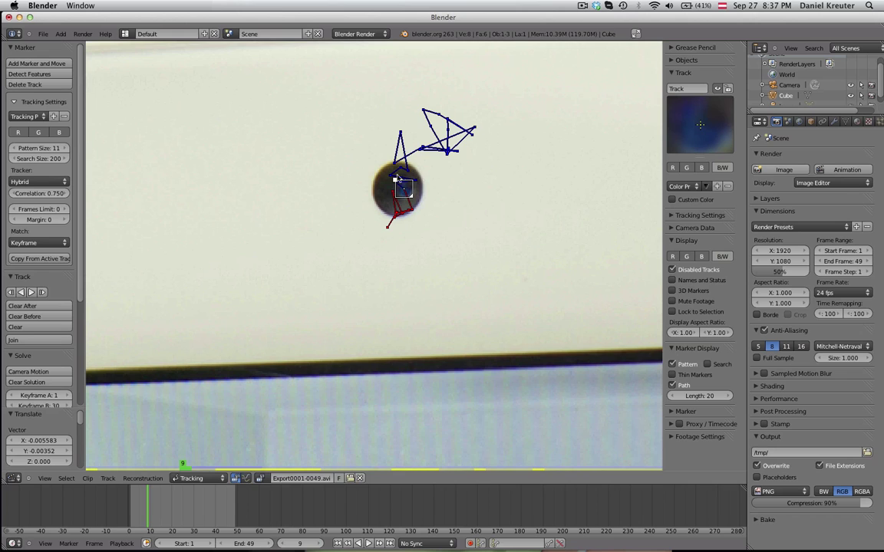
{"action": "scroll", "coordinate": [390, 208], "scroll_direction": "down", "scroll_amount": 2}
{"action": "scroll", "coordinate": [414, 207], "scroll_direction": "up", "scroll_amount": 1}
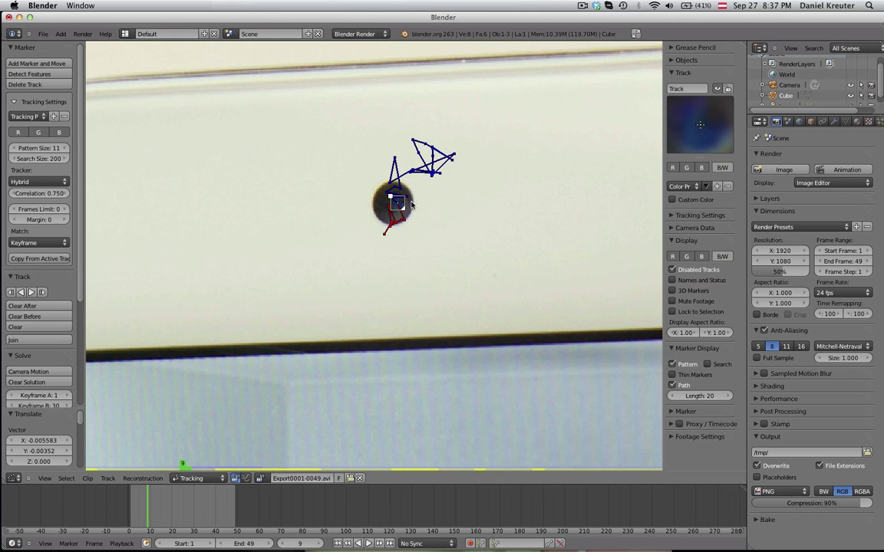
{"action": "scroll", "coordinate": [433, 218], "scroll_direction": "down", "scroll_amount": 2}
{"action": "scroll", "coordinate": [395, 234], "scroll_direction": "up", "scroll_amount": 2}
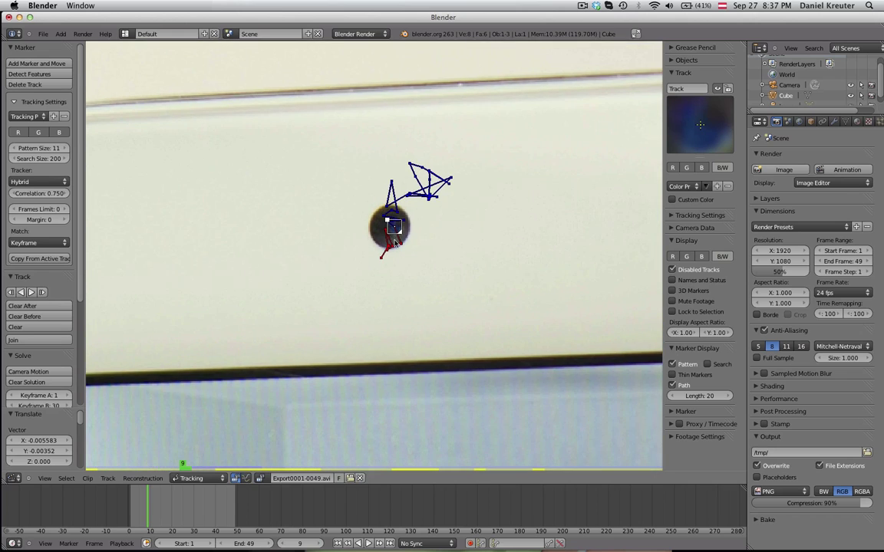
{"action": "scroll", "coordinate": [381, 237], "scroll_direction": "down", "scroll_amount": 1}
{"action": "scroll", "coordinate": [384, 239], "scroll_direction": "down", "scroll_amount": 3}
{"action": "middle_click_drag", "start_coordinate": [424, 438], "coordinate": [425, 279]}
{"action": "scroll", "coordinate": [389, 310], "scroll_direction": "up", "scroll_amount": 2}
{"action": "scroll", "coordinate": [391, 307], "scroll_direction": "down", "scroll_amount": 2}
{"action": "middle_click_drag", "start_coordinate": [411, 195], "coordinate": [396, 296]}
{"action": "scroll", "coordinate": [396, 296], "scroll_direction": "up", "scroll_amount": 2}
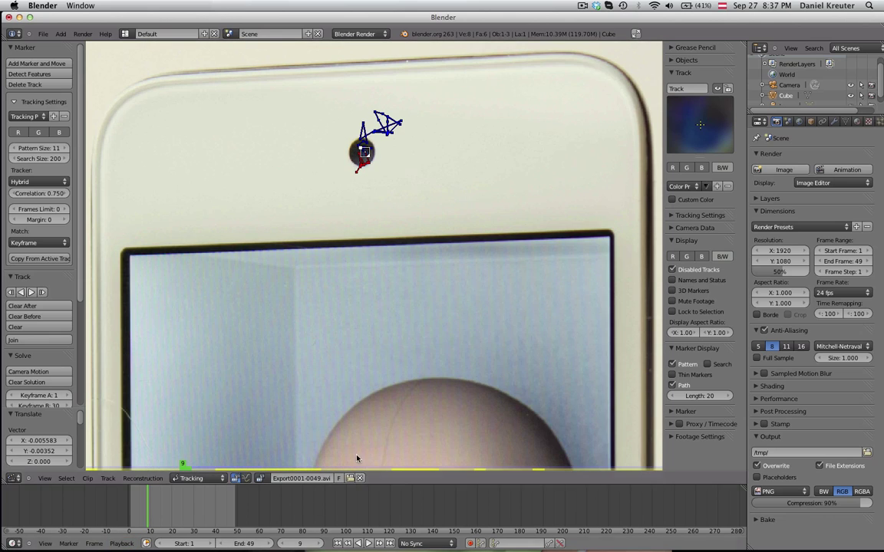
{"action": "scroll", "coordinate": [377, 255], "scroll_direction": "up", "scroll_amount": 1}
{"action": "middle_click_drag", "start_coordinate": [377, 255], "coordinate": [378, 277]}
{"action": "key", "text": "Right"}
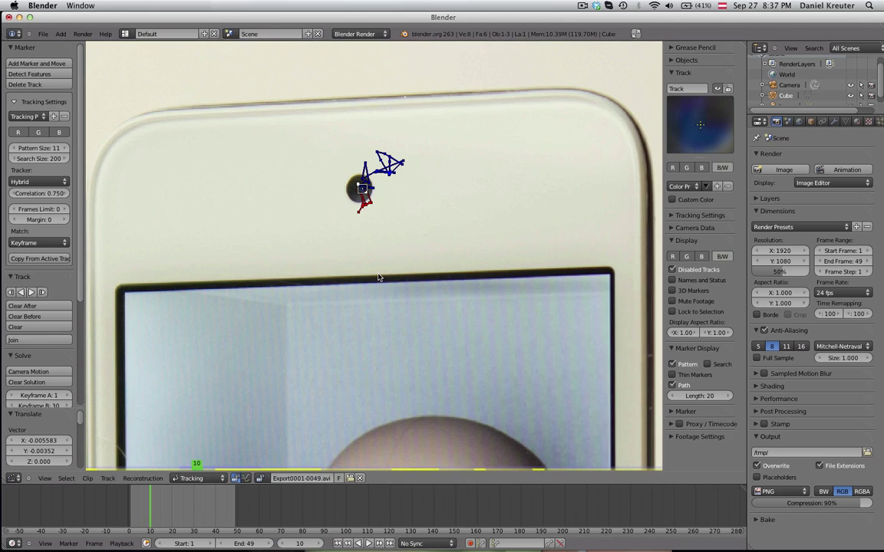
{"action": "scroll", "coordinate": [377, 277], "scroll_direction": "up", "scroll_amount": 1}
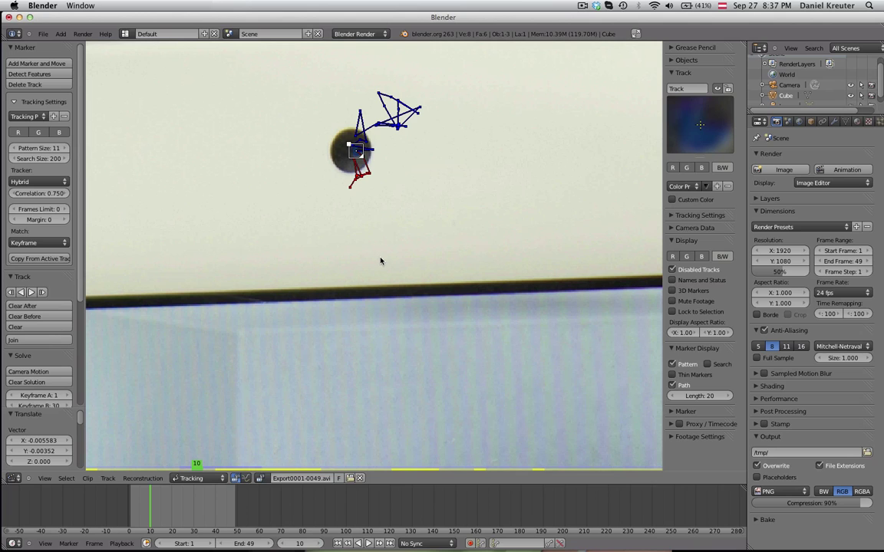
{"action": "scroll", "coordinate": [396, 251], "scroll_direction": "down", "scroll_amount": 4}
{"action": "mouse_move", "coordinate": [394, 256]}
{"action": "middle_mouse_down"}
{"action": "mouse_move", "coordinate": [385, 266]}
{"action": "mouse_move", "coordinate": [398, 280]}
{"action": "middle_mouse_up"}
{"action": "scroll", "coordinate": [382, 251], "scroll_direction": "up", "scroll_amount": 5}
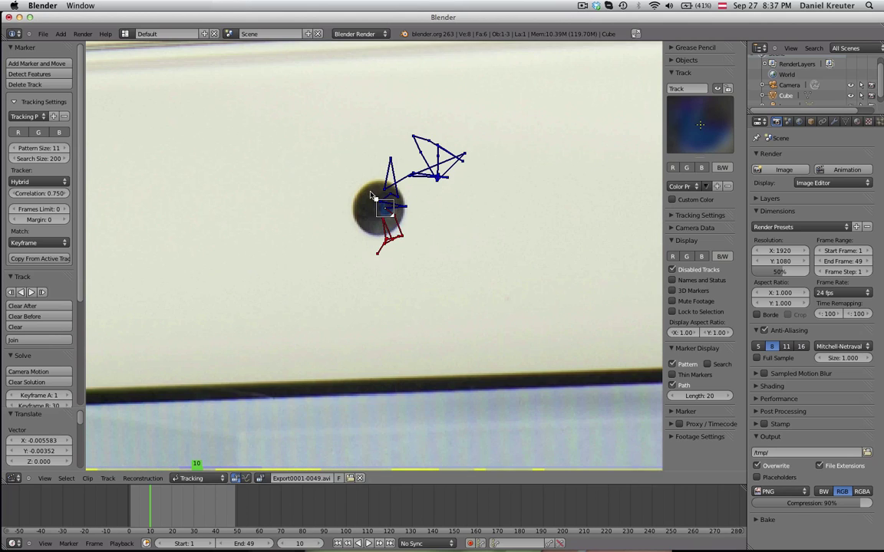
{"action": "middle_click_drag", "start_coordinate": [371, 195], "coordinate": [421, 211]}
{"action": "scroll", "coordinate": [384, 200], "scroll_direction": "up", "scroll_amount": 2}
{"action": "scroll", "coordinate": [430, 207], "scroll_direction": "down", "scroll_amount": 1}
{"action": "scroll", "coordinate": [418, 195], "scroll_direction": "down", "scroll_amount": 1}
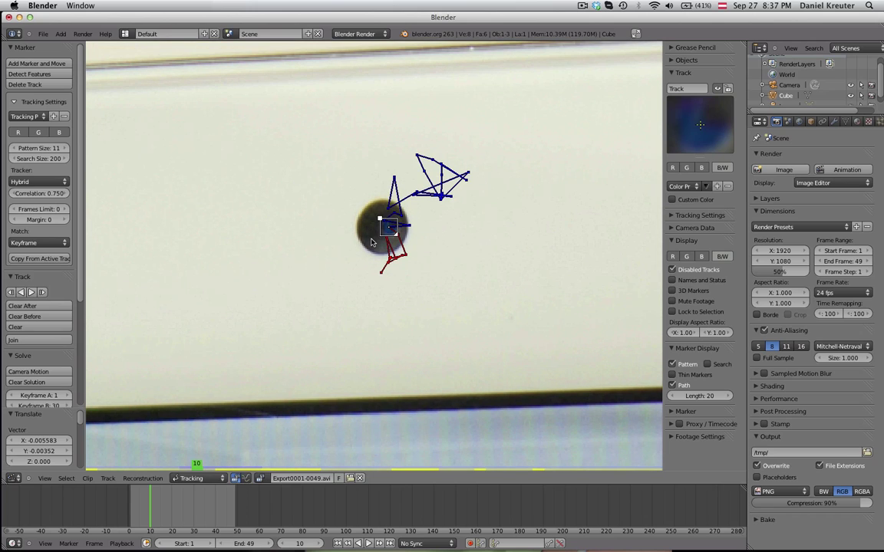
Step: Switch the clip editor to Reconstruction mode with its properties sidebar shown
{"action": "left_click", "coordinate": [192, 477]}
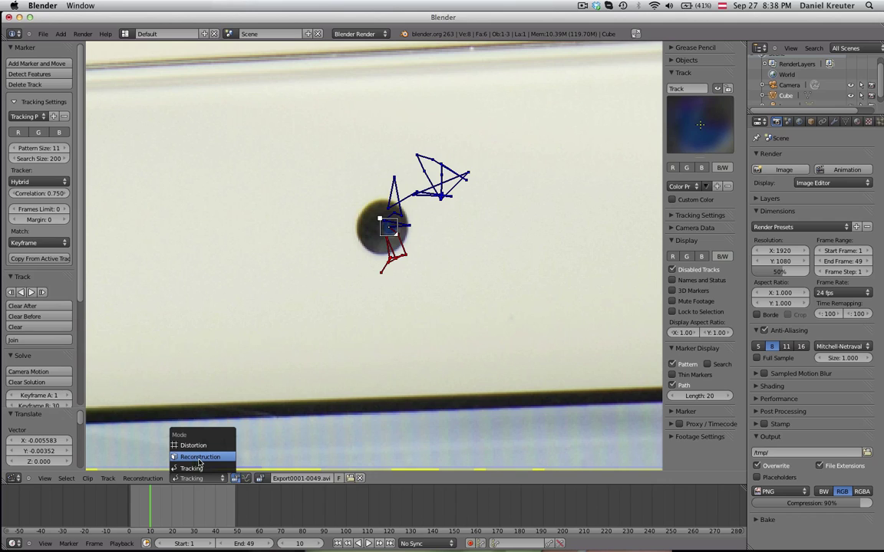
{"action": "left_click", "coordinate": [200, 457]}
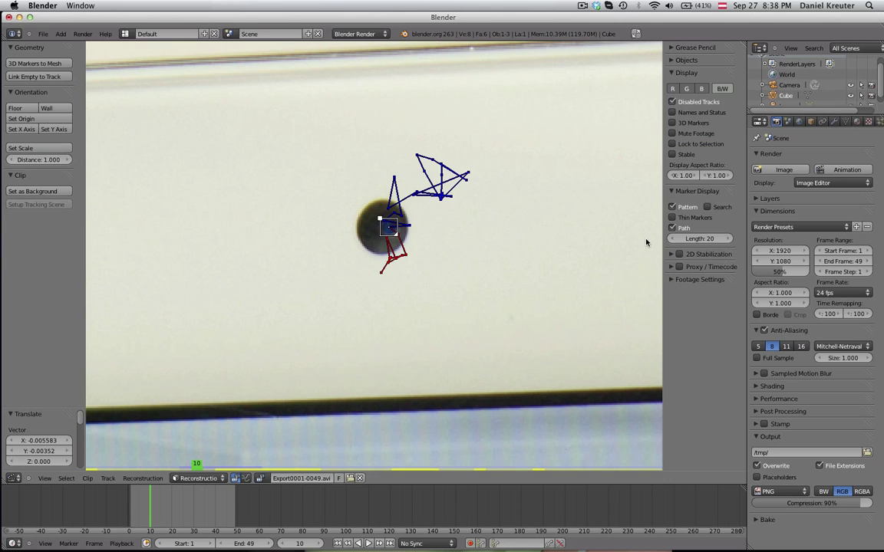
{"action": "key", "text": "n"}
{"action": "key", "text": "n"}
{"action": "key", "text": "n"}
{"action": "key", "text": "n"}
{"action": "key", "text": "n"}
{"action": "key", "text": "n"}
Step: Enable 2D Stabilization for the footage and add the lens track to its stabilization tracks
{"action": "left_click", "coordinate": [672, 255]}
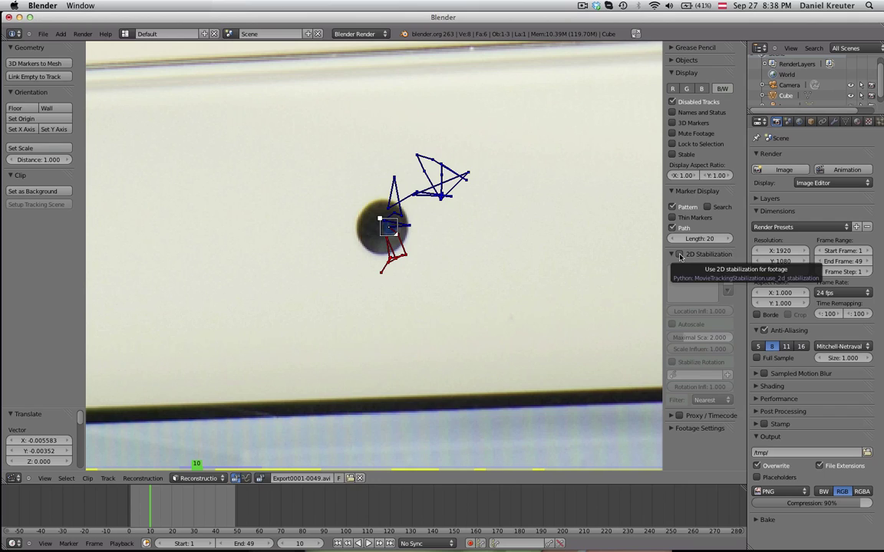
{"action": "left_click", "coordinate": [679, 256]}
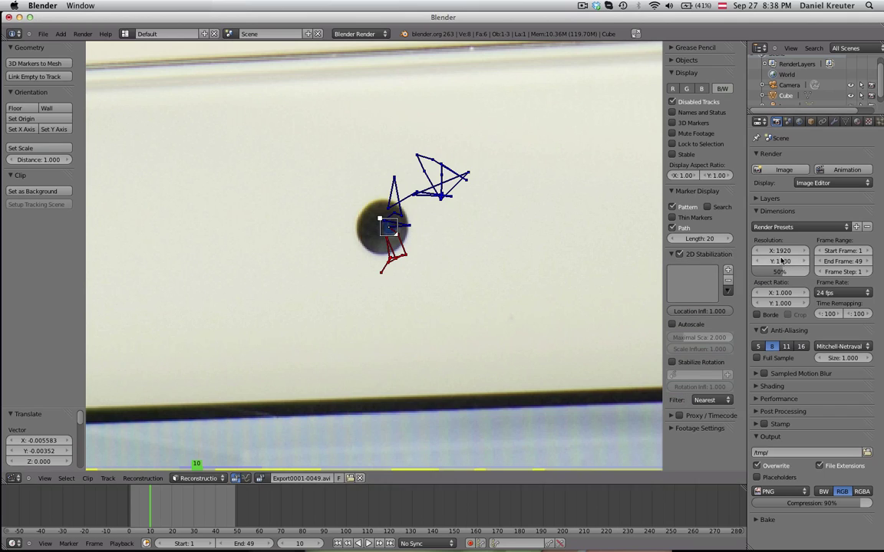
{"action": "left_click", "coordinate": [729, 271]}
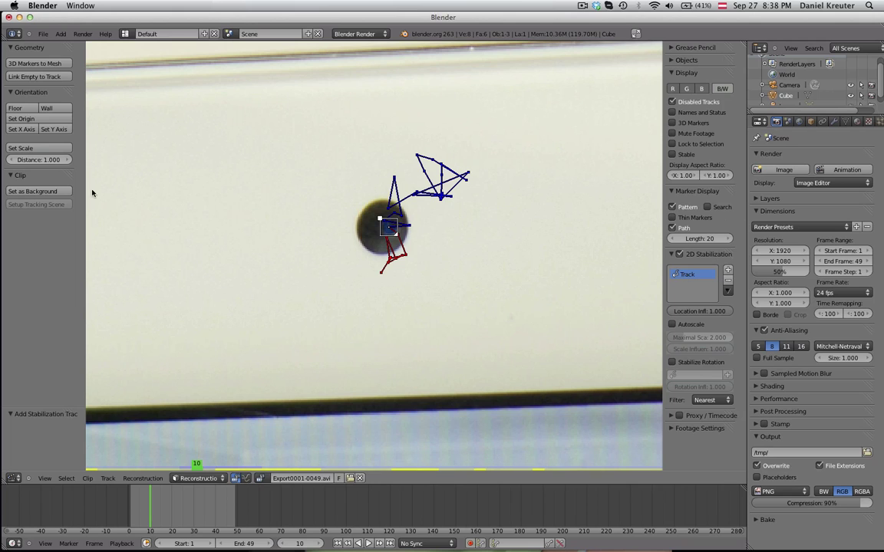
Step: Enlarge the timeline area and change the Movie Clip Editor above it to the Node Editor
{"action": "scroll", "coordinate": [347, 420], "scroll_direction": "down", "scroll_amount": 5}
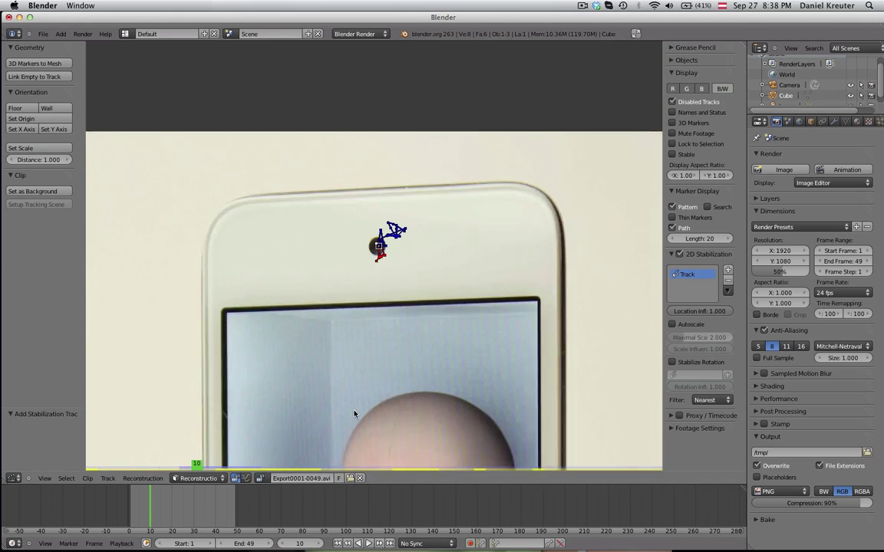
{"action": "left_click_drag", "start_coordinate": [346, 483], "coordinate": [350, 379]}
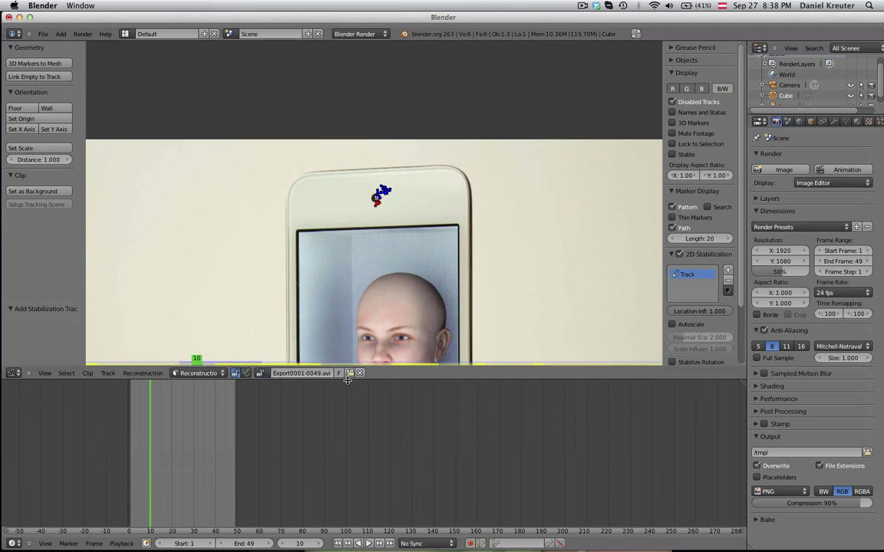
{"action": "left_click", "coordinate": [13, 372]}
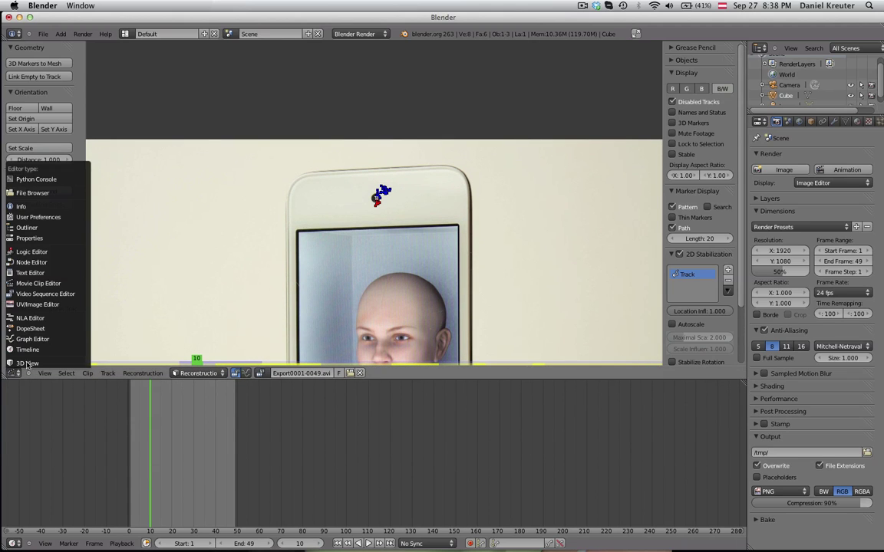
{"action": "left_click", "coordinate": [32, 262]}
Step: Change the timeline area to the UV/Image Editor and enlarge it to about half the window height
{"action": "left_click", "coordinate": [12, 544]}
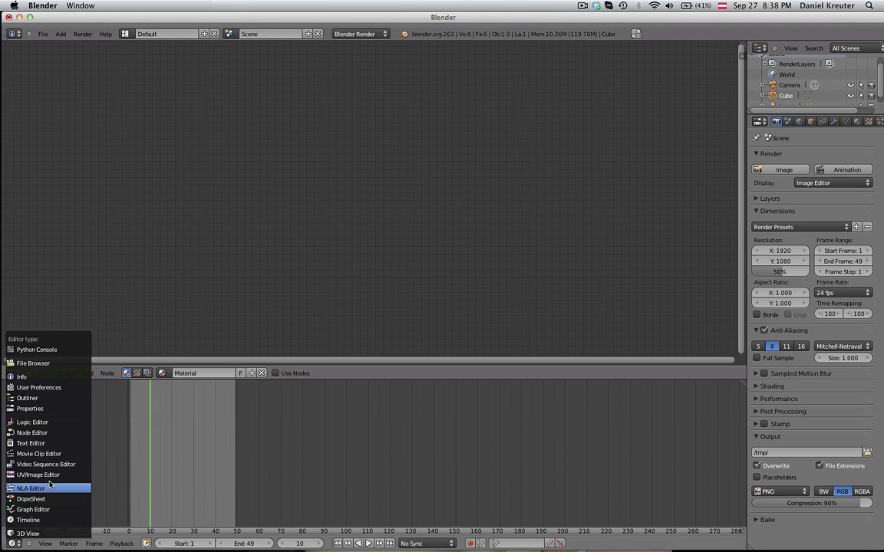
{"action": "left_click", "coordinate": [56, 476]}
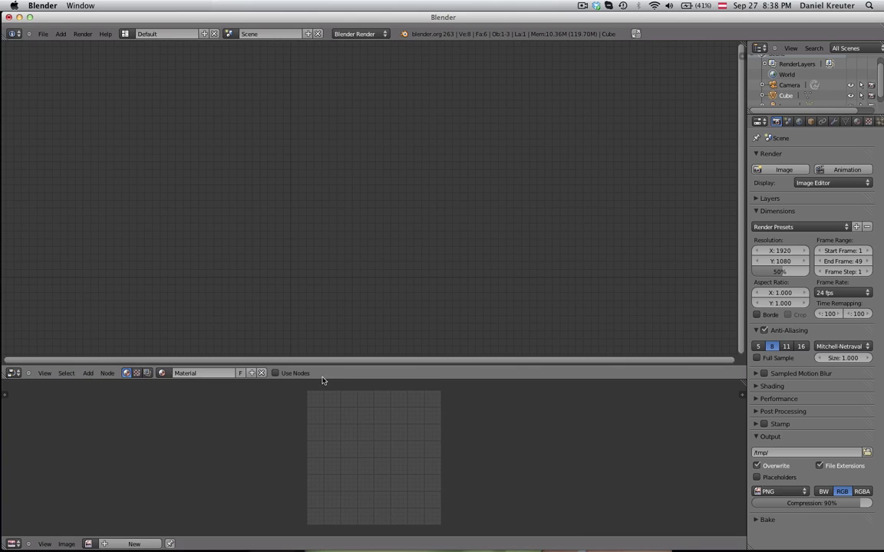
{"action": "left_click_drag", "start_coordinate": [338, 366], "coordinate": [342, 265]}
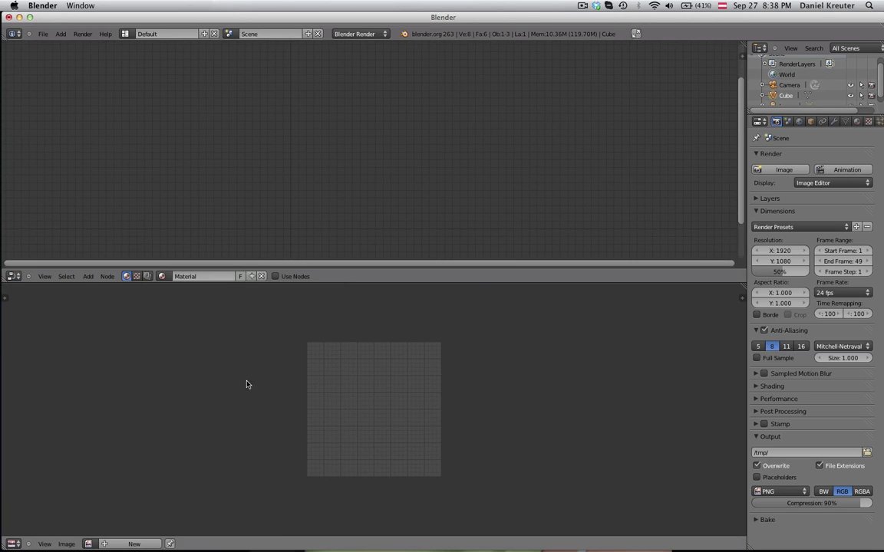
Step: Switch the Node Editor to compositing nodes, enable Use Nodes, and give the node area slightly more height
{"action": "left_click", "coordinate": [148, 277]}
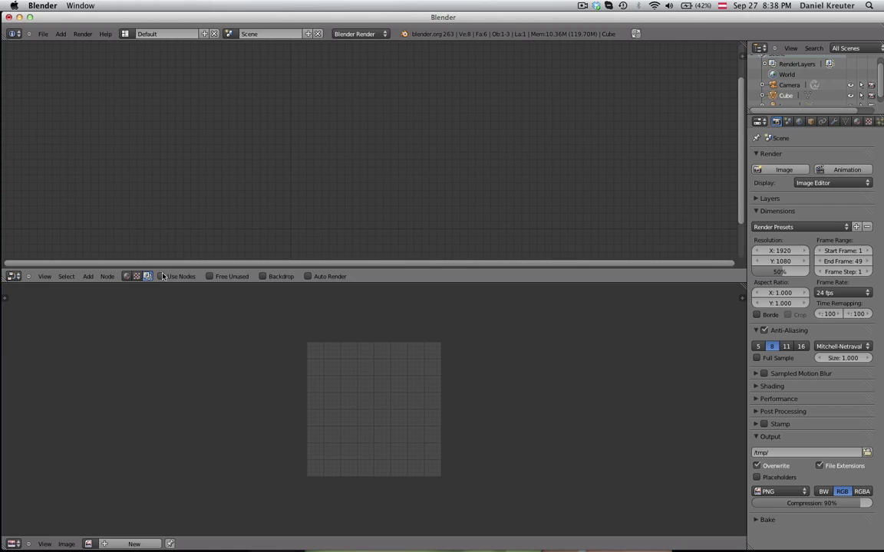
{"action": "left_click", "coordinate": [161, 277]}
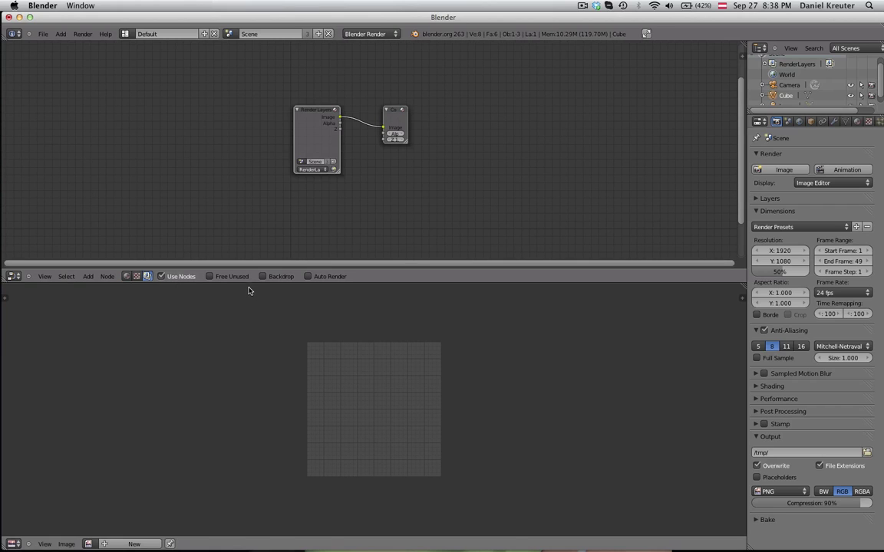
{"action": "left_click_drag", "start_coordinate": [251, 282], "coordinate": [253, 299]}
Step: Spread the Render Layers and Composite nodes apart and line them up roughly level
{"action": "scroll", "coordinate": [330, 70], "scroll_direction": "up", "scroll_amount": 4}
{"action": "middle_click_drag", "start_coordinate": [335, 120], "coordinate": [345, 147]}
{"action": "left_click_drag", "start_coordinate": [288, 137], "coordinate": [137, 136]}
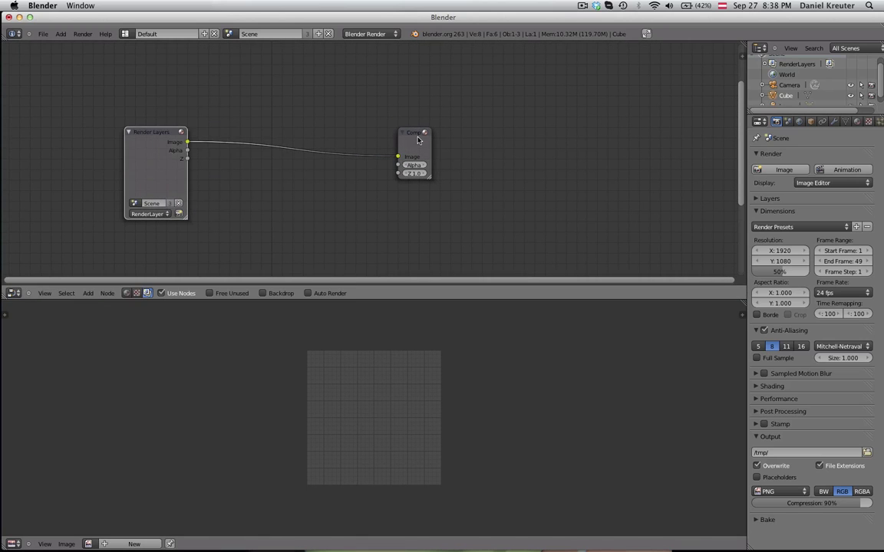
{"action": "left_click_drag", "start_coordinate": [418, 139], "coordinate": [525, 156]}
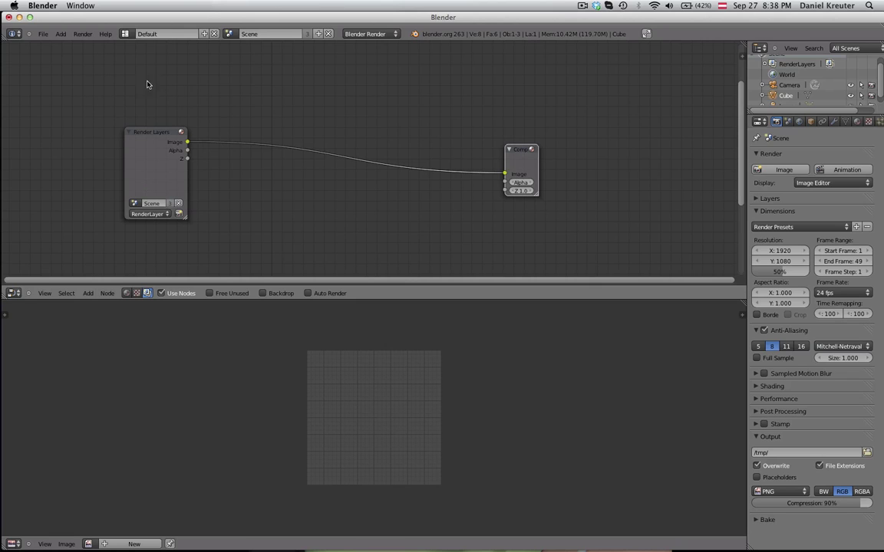
{"action": "middle_click_drag", "start_coordinate": [140, 135], "coordinate": [142, 157]}
{"action": "scroll", "coordinate": [125, 158], "scroll_direction": "down", "scroll_amount": 4}
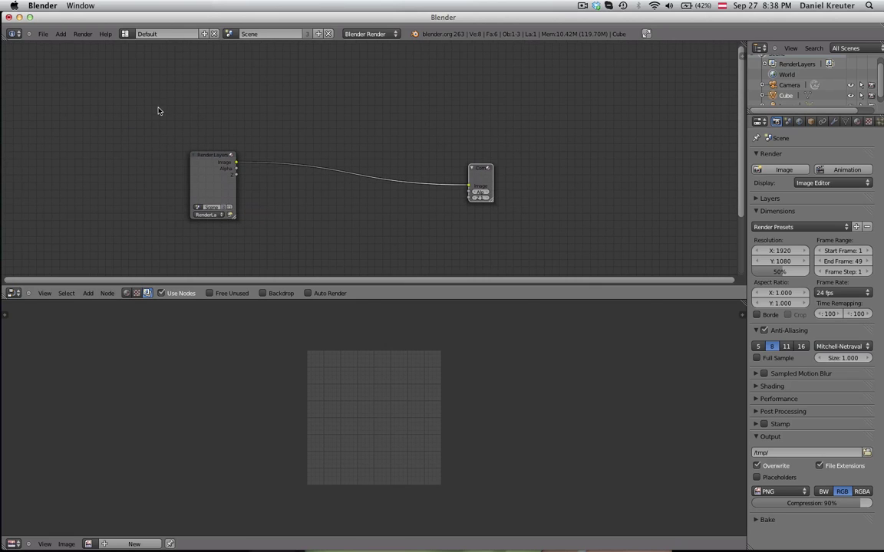
{"action": "left_click_drag", "start_coordinate": [206, 158], "coordinate": [237, 169]}
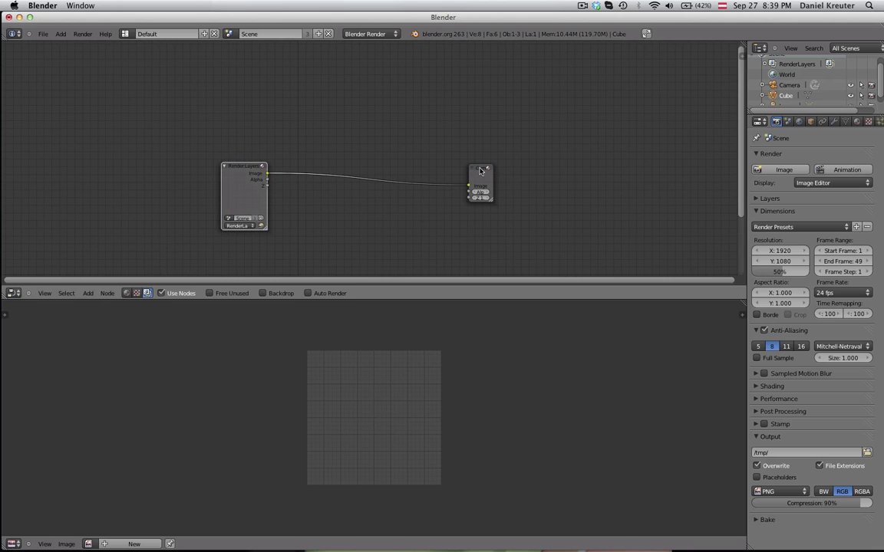
{"action": "mouse_move", "coordinate": [480, 171]}
{"action": "left_mouse_down"}
{"action": "mouse_move", "coordinate": [479, 158]}
{"action": "mouse_move", "coordinate": [473, 165]}
{"action": "left_mouse_up"}
Step: Delete the Render Layers node and add an Image input node in its place
{"action": "left_click", "coordinate": [245, 167]}
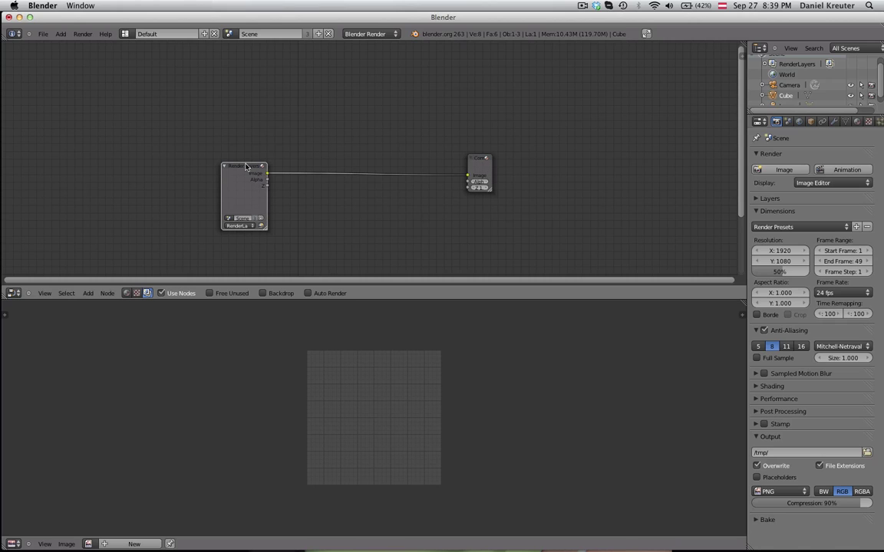
{"action": "key", "text": "x"}
{"action": "key", "text": "shift+a"}
{"action": "mouse_move", "coordinate": [245, 91]}
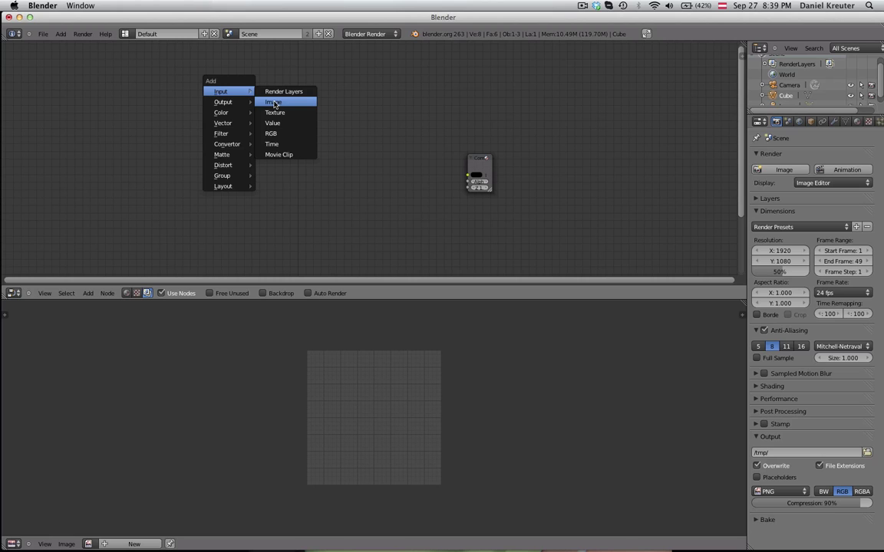
{"action": "left_click", "coordinate": [274, 103]}
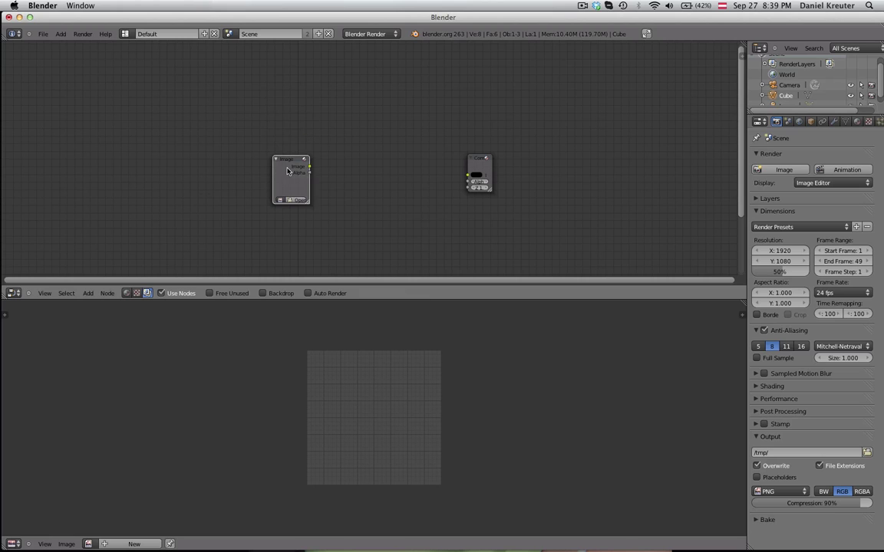
{"action": "left_click", "coordinate": [287, 173]}
Step: Load Export0001-0049.avi from the JPEG folder into the Image node
{"action": "scroll", "coordinate": [288, 173], "scroll_direction": "up", "scroll_amount": 2}
{"action": "left_click", "coordinate": [241, 224]}
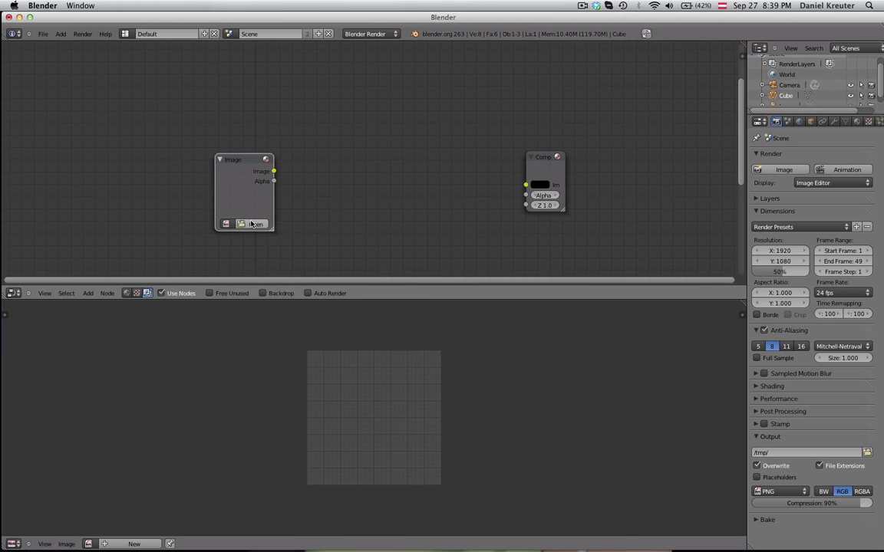
{"action": "left_click", "coordinate": [255, 224]}
{"action": "left_click", "coordinate": [35, 304]}
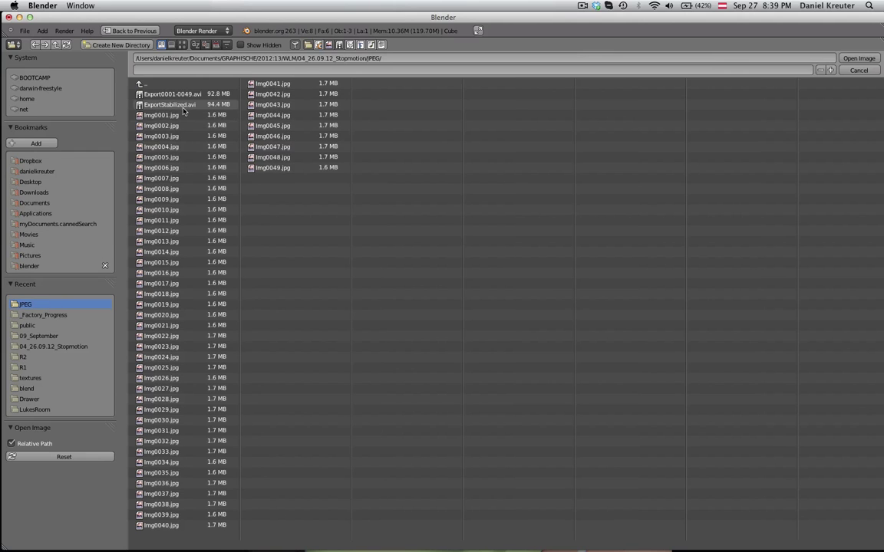
{"action": "double_click", "coordinate": [190, 95]}
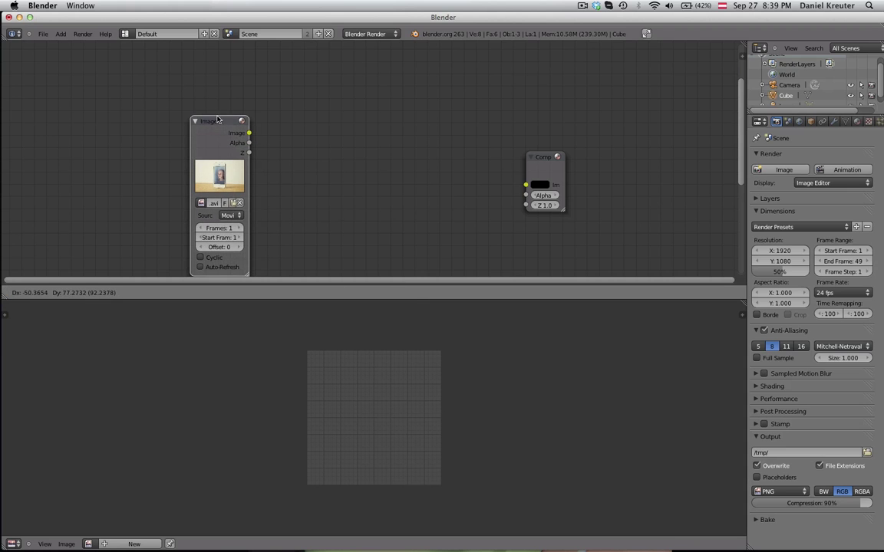
Step: Set the Image node's frame count to 49 and move the node up, further from the Composite node
{"action": "left_click", "coordinate": [220, 229]}
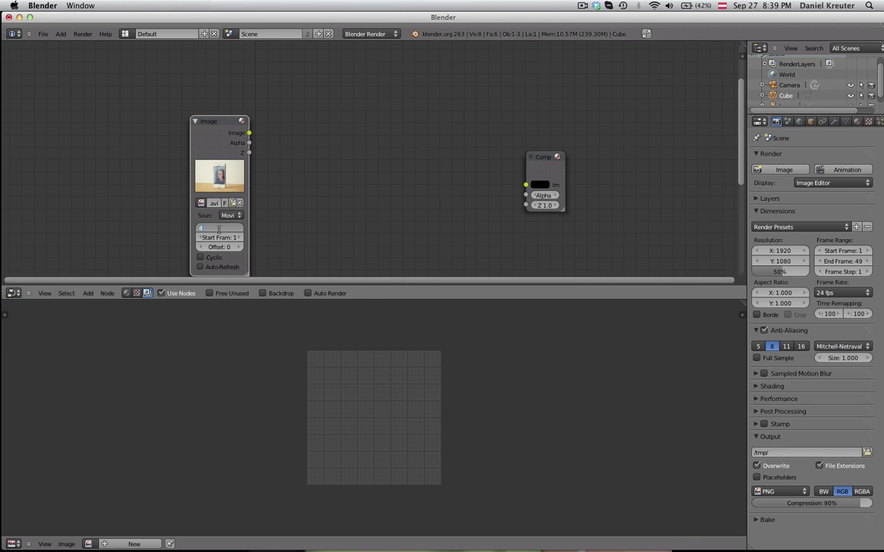
{"action": "type", "text": "49"}
{"action": "key", "text": "Return"}
{"action": "left_click_drag", "start_coordinate": [217, 117], "coordinate": [193, 72]}
Step: Add a Stabilize 2D distort node between the Image and Composite nodes
{"action": "key", "text": "shift+a"}
{"action": "mouse_move", "coordinate": [306, 221]}
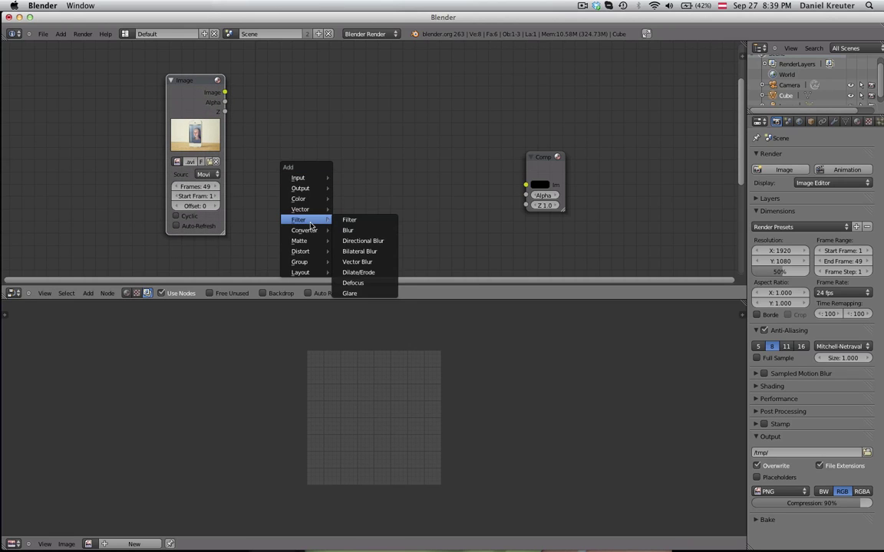
{"action": "mouse_move", "coordinate": [307, 242]}
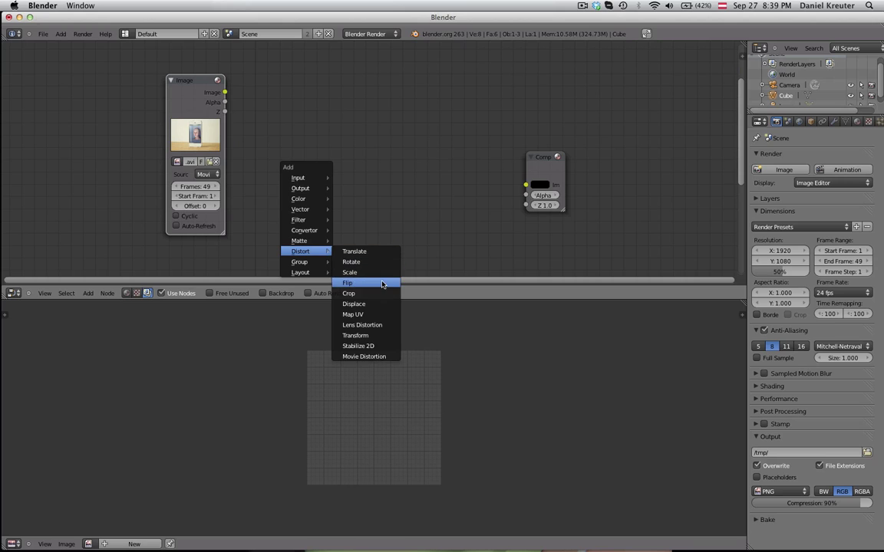
{"action": "left_click", "coordinate": [364, 346]}
{"action": "left_click", "coordinate": [357, 141]}
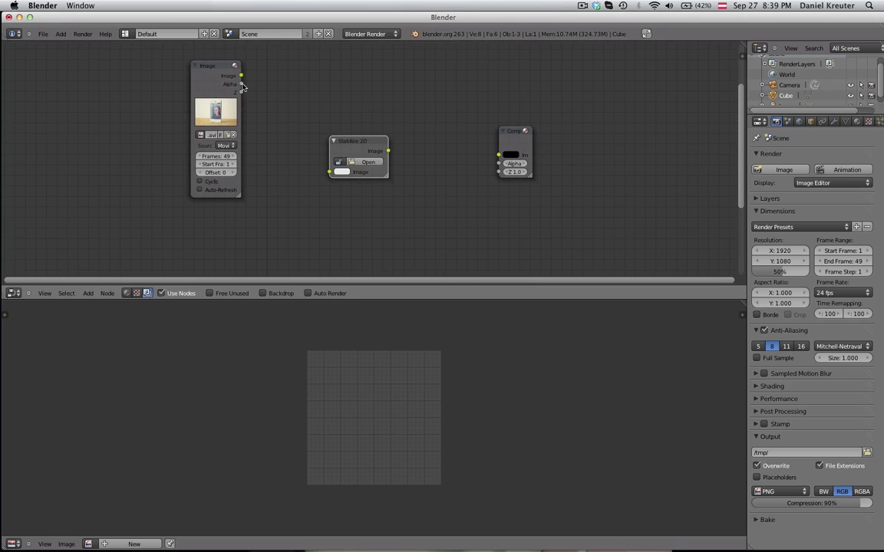
Step: Link the Image node through Stabilize 2D to the Composite node and assign the Export0001-0049.avi clip to Stabilize 2D
{"action": "left_click_drag", "start_coordinate": [240, 75], "coordinate": [329, 172]}
{"action": "left_click_drag", "start_coordinate": [389, 151], "coordinate": [498, 154]}
{"action": "left_click", "coordinate": [338, 161]}
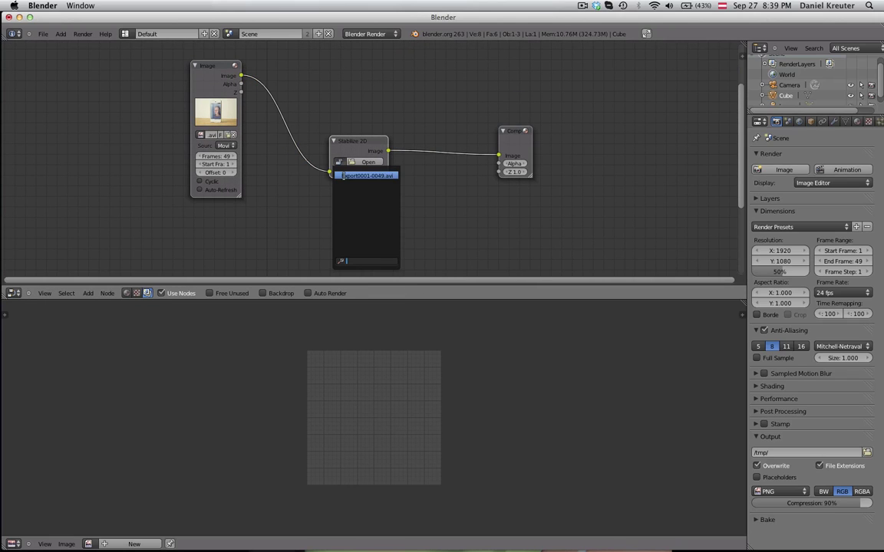
{"action": "left_click", "coordinate": [344, 176]}
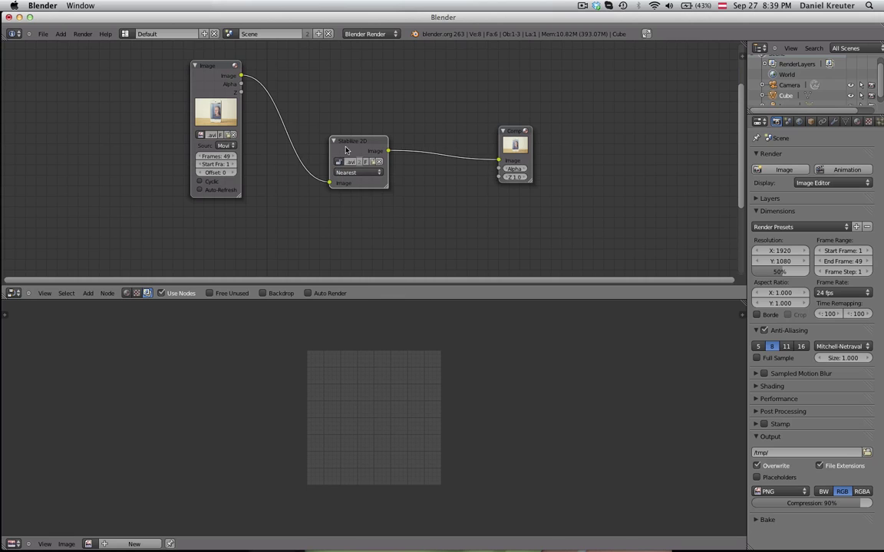
Step: Raise the Stabilize 2D node slightly and lower the Image node so the chain sits roughly level
{"action": "left_click_drag", "start_coordinate": [347, 142], "coordinate": [352, 124]}
{"action": "left_click_drag", "start_coordinate": [212, 70], "coordinate": [224, 114]}
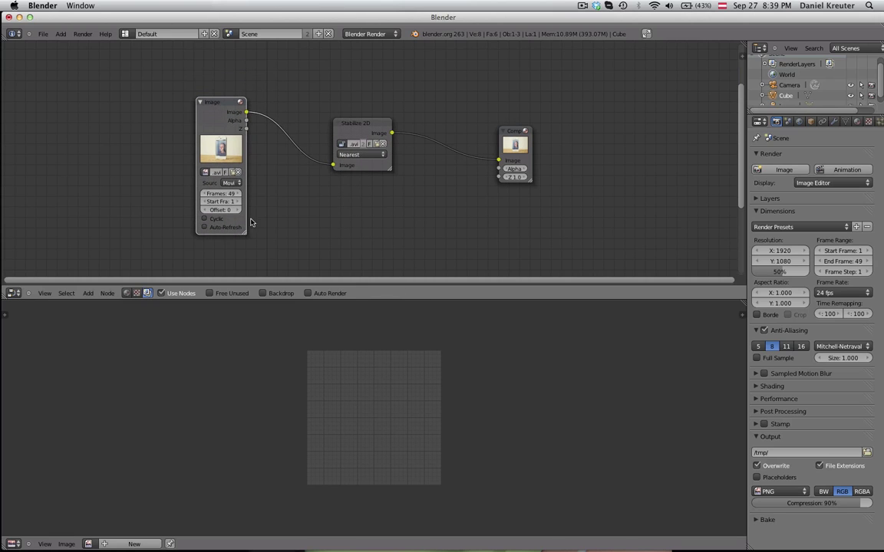
{"action": "middle_click_drag", "start_coordinate": [291, 217], "coordinate": [271, 219]}
Step: Render the current frame as an image and look over the framing of the composited result
{"action": "left_click", "coordinate": [757, 165]}
{"action": "scroll", "coordinate": [437, 372], "scroll_direction": "down", "scroll_amount": 5}
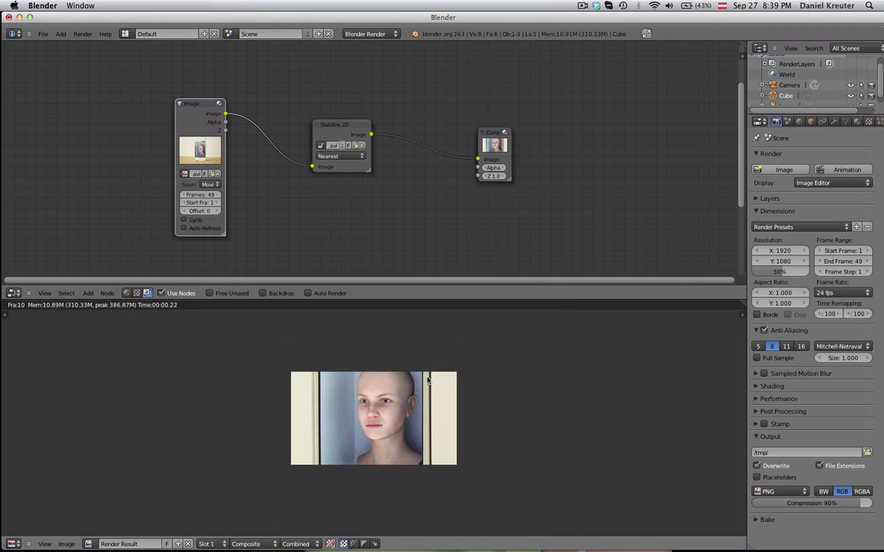
{"action": "scroll", "coordinate": [623, 169], "scroll_direction": "up", "scroll_amount": 1}
{"action": "scroll", "coordinate": [440, 357], "scroll_direction": "up", "scroll_amount": 2}
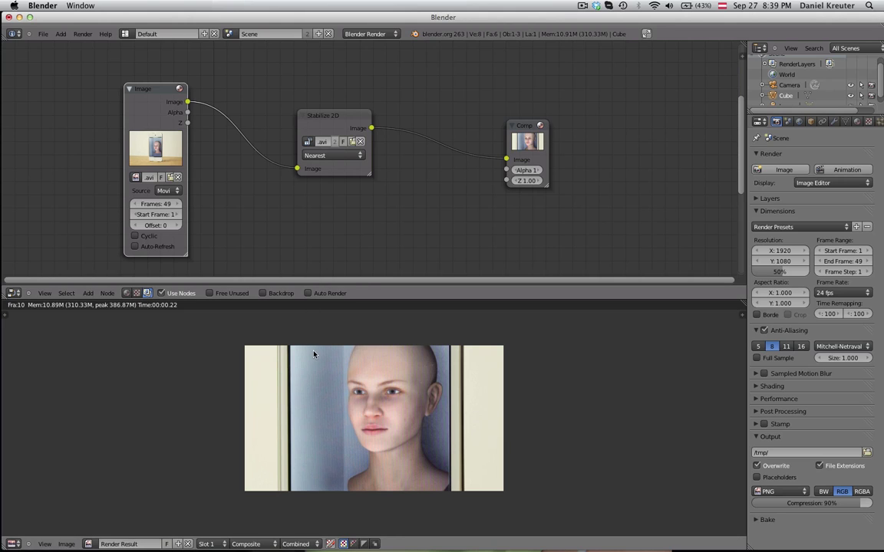
{"action": "scroll", "coordinate": [400, 447], "scroll_direction": "up", "scroll_amount": 3}
{"action": "scroll", "coordinate": [369, 390], "scroll_direction": "down", "scroll_amount": 1}
{"action": "scroll", "coordinate": [368, 391], "scroll_direction": "down", "scroll_amount": 2}
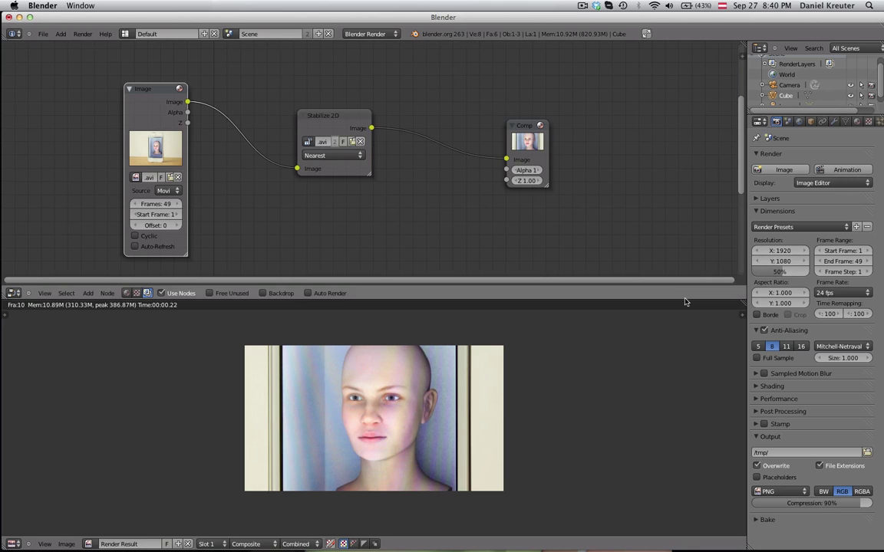
Step: Switch to Finder, look up the pixel dimensions of Img0002.jpg in its file info, and return to Blender
{"action": "key", "text": "ctrl+Right"}
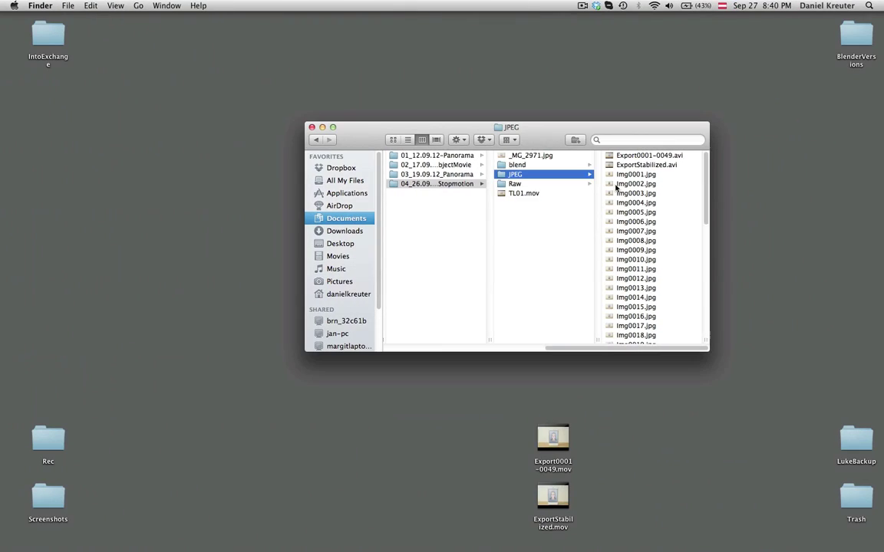
{"action": "left_click", "coordinate": [617, 186]}
{"action": "right_click", "coordinate": [527, 183]}
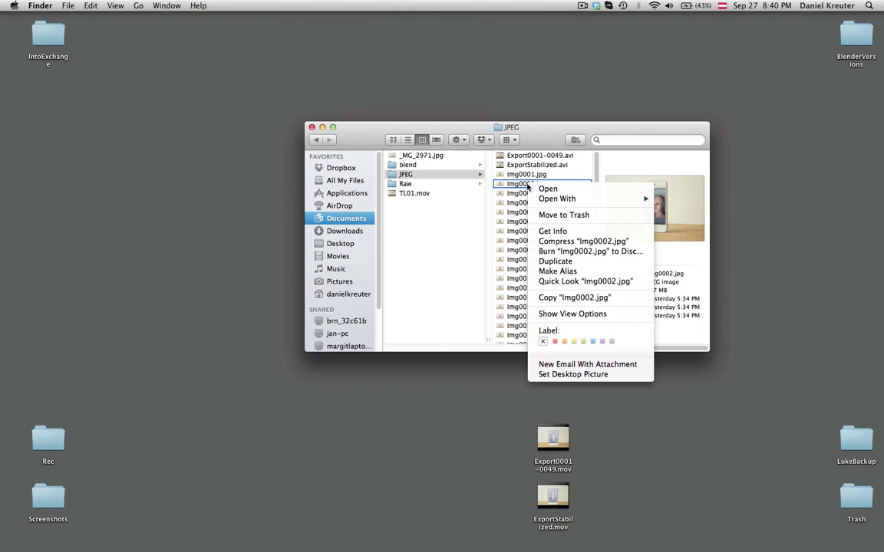
{"action": "left_click", "coordinate": [548, 228]}
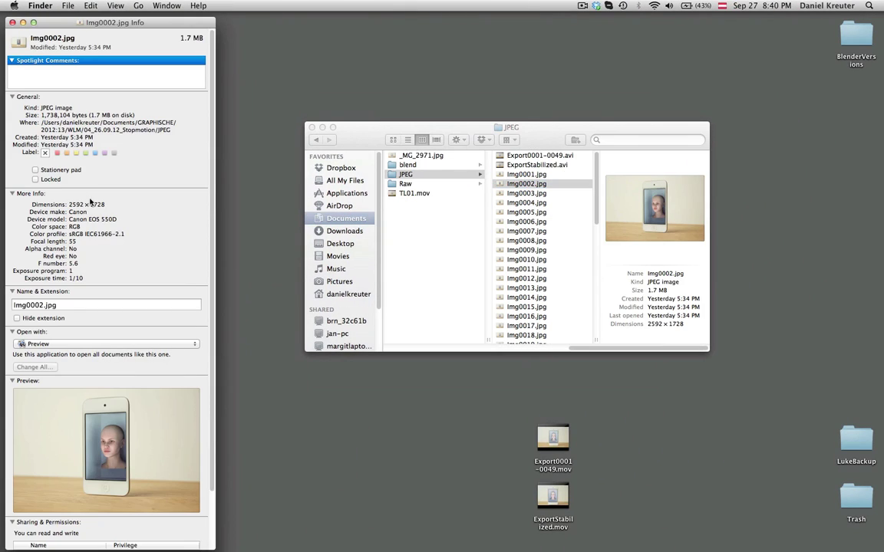
{"action": "key", "text": "ctrl+Left"}
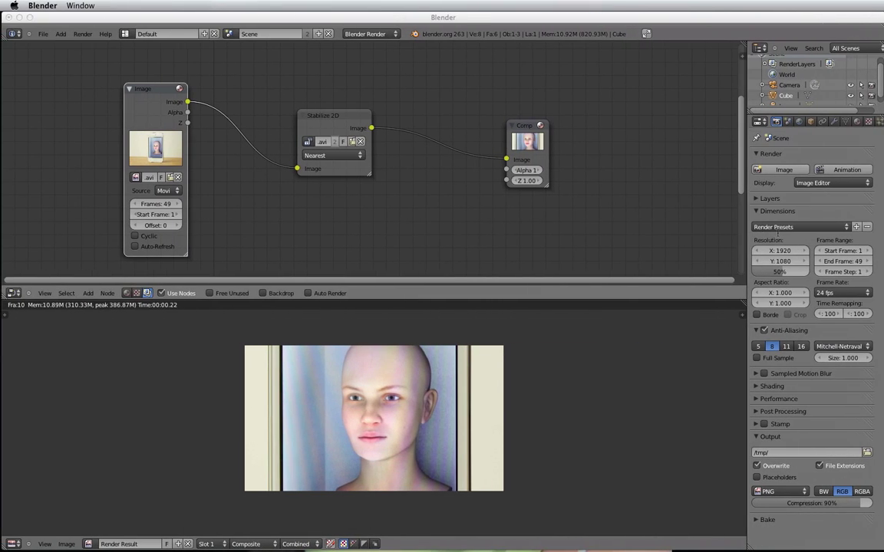
Step: Set the render resolution to 2592 × 1728 at 100% scale and render the frame again
{"action": "left_click", "coordinate": [780, 251]}
{"action": "type", "text": "25"}
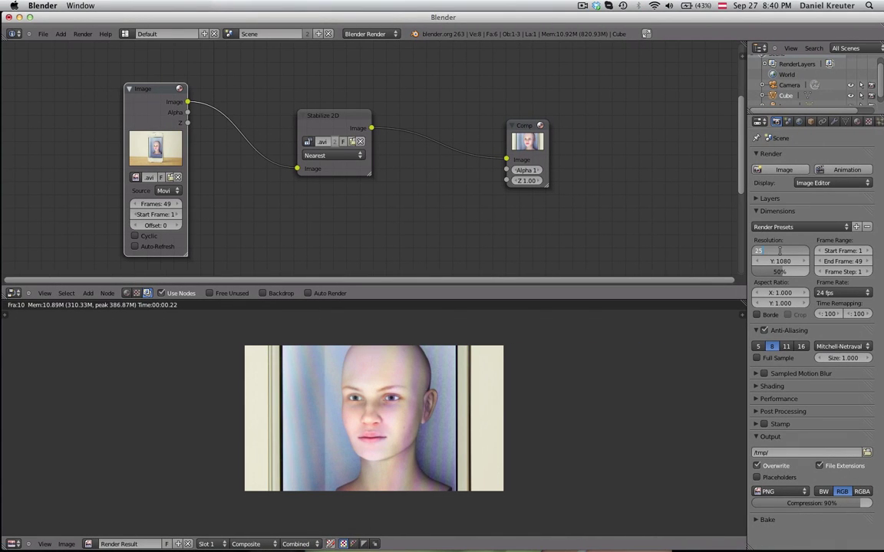
{"action": "key", "text": "ctrl+Right"}
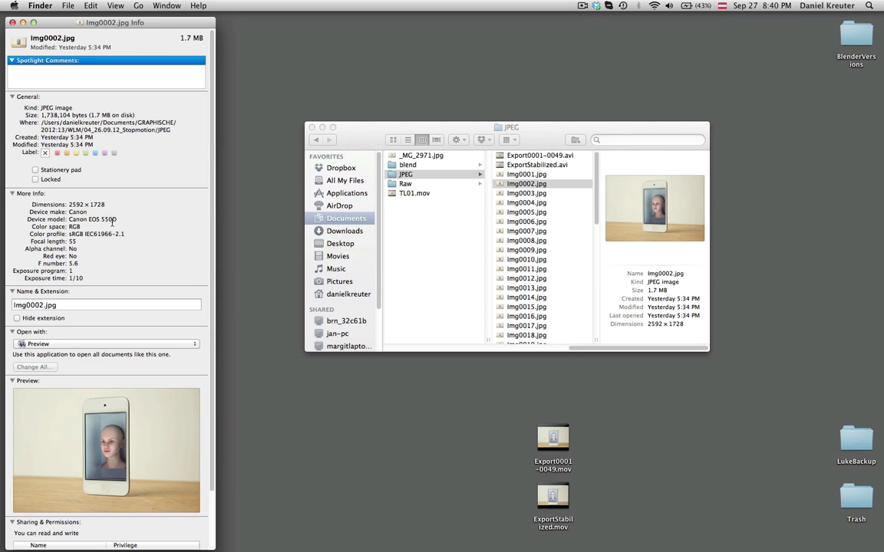
{"action": "key", "text": "ctrl+Left"}
{"action": "left_click", "coordinate": [788, 261]}
{"action": "type", "text": "1728"}
{"action": "key", "text": "Return"}
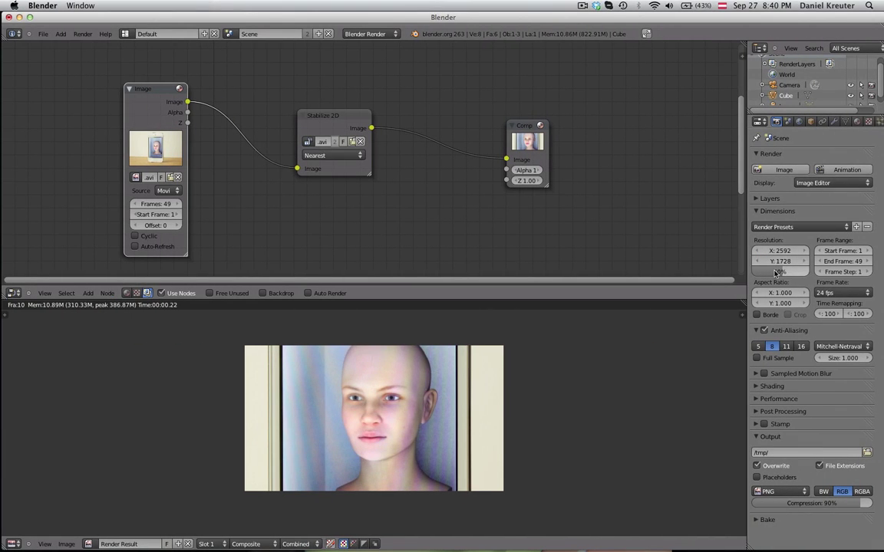
{"action": "left_click_drag", "start_coordinate": [776, 270], "coordinate": [844, 270]}
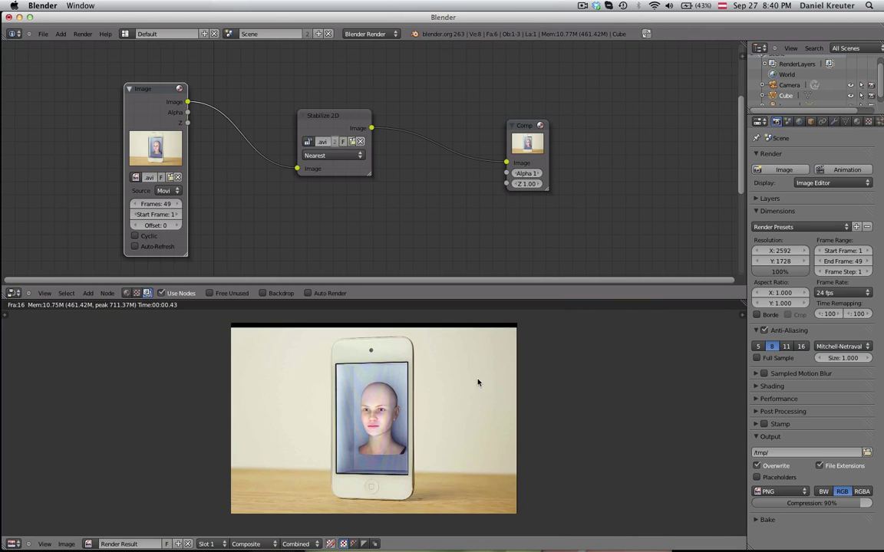
Step: Examine the edges of the stabilized render closely at several frames for uncovered borders
{"action": "scroll", "coordinate": [458, 397], "scroll_direction": "up", "scroll_amount": 3}
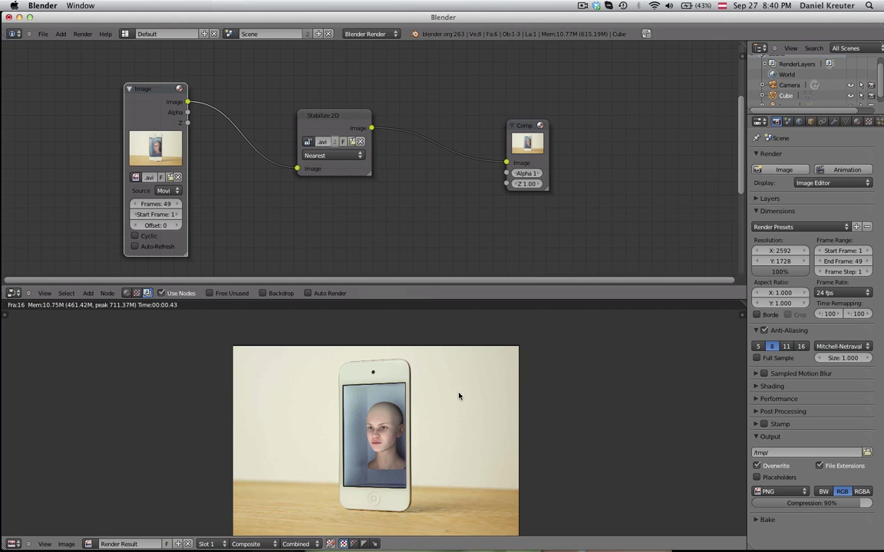
{"action": "scroll", "coordinate": [467, 372], "scroll_direction": "up", "scroll_amount": 2}
{"action": "middle_click_drag", "start_coordinate": [434, 338], "coordinate": [451, 425]}
{"action": "scroll", "coordinate": [452, 430], "scroll_direction": "up", "scroll_amount": 2}
{"action": "scroll", "coordinate": [452, 425], "scroll_direction": "down", "scroll_amount": 2}
{"action": "scroll", "coordinate": [421, 365], "scroll_direction": "up", "scroll_amount": 1}
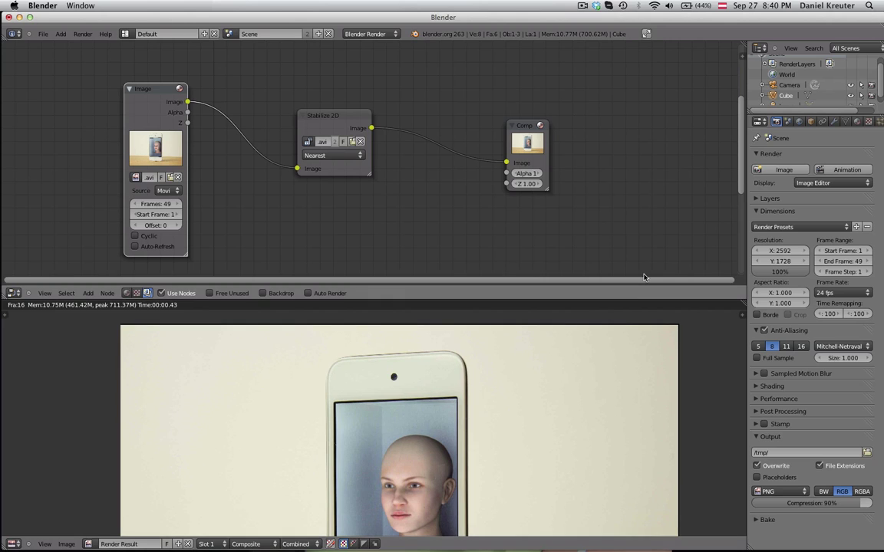
{"action": "scroll", "coordinate": [462, 377], "scroll_direction": "down", "scroll_amount": 2}
{"action": "scroll", "coordinate": [414, 381], "scroll_direction": "up", "scroll_amount": 3}
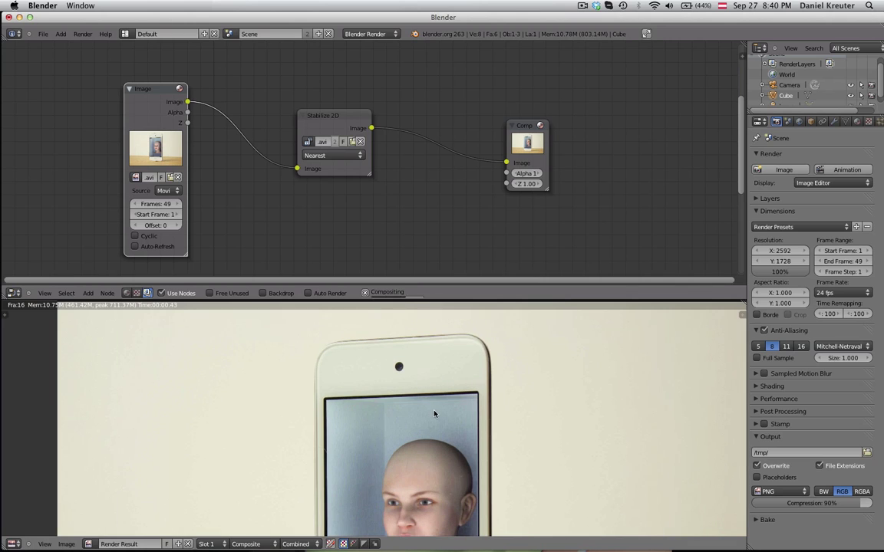
{"action": "scroll", "coordinate": [427, 408], "scroll_direction": "down", "scroll_amount": 2}
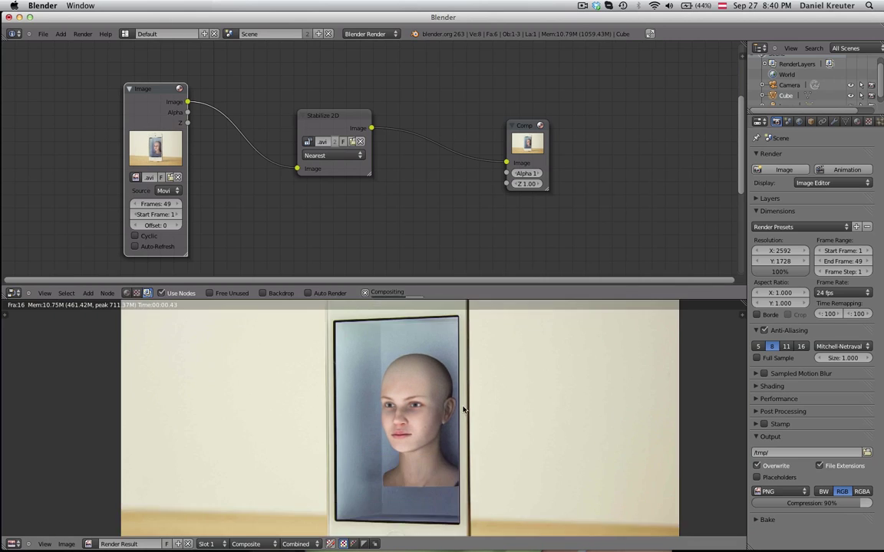
{"action": "scroll", "coordinate": [469, 389], "scroll_direction": "down", "scroll_amount": 3}
{"action": "scroll", "coordinate": [453, 412], "scroll_direction": "up", "scroll_amount": 3}
{"action": "middle_click_drag", "start_coordinate": [493, 377], "coordinate": [436, 408]}
{"action": "scroll", "coordinate": [441, 407], "scroll_direction": "up", "scroll_amount": 1}
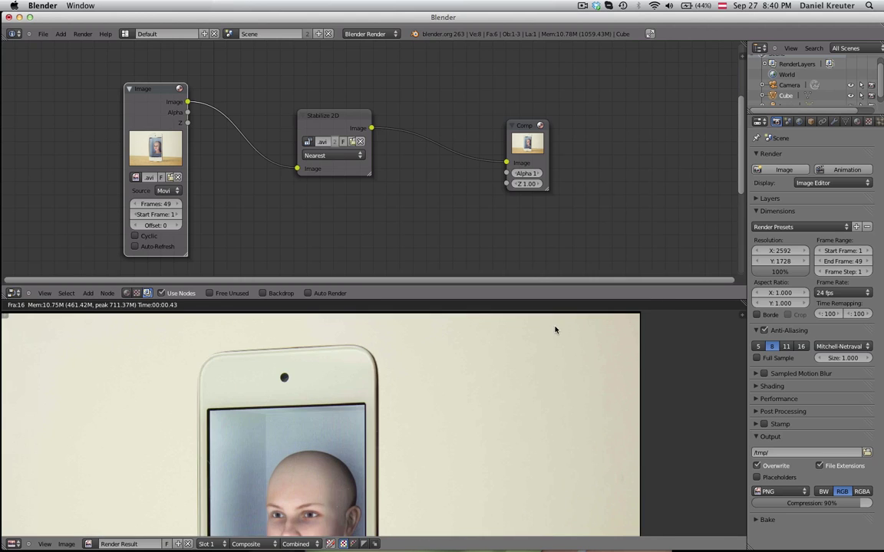
{"action": "middle_click_drag", "start_coordinate": [560, 313], "coordinate": [552, 381]}
{"action": "scroll", "coordinate": [479, 384], "scroll_direction": "up", "scroll_amount": 3}
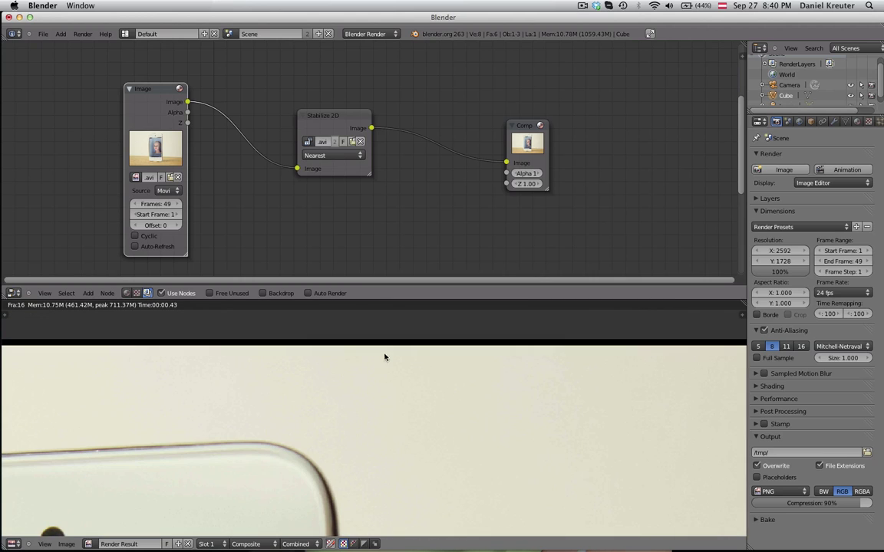
{"action": "scroll", "coordinate": [458, 375], "scroll_direction": "down", "scroll_amount": 8}
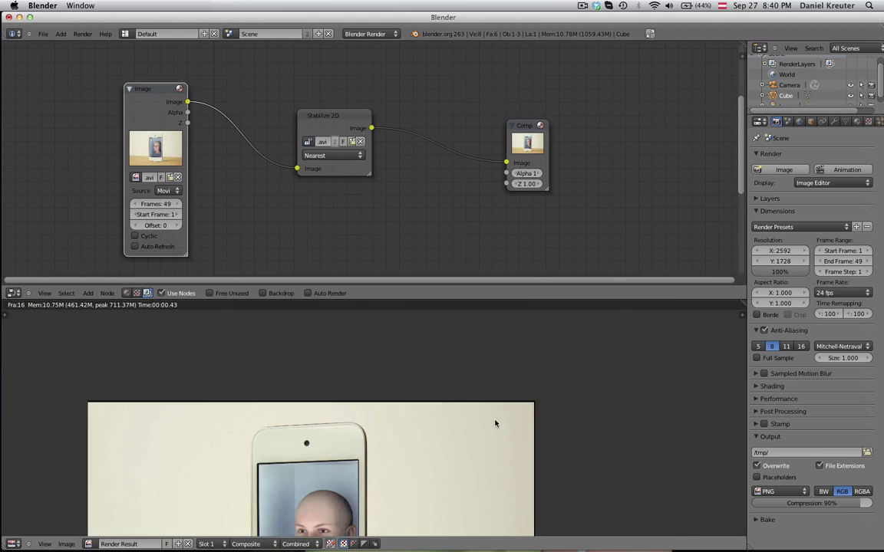
{"action": "scroll", "coordinate": [437, 372], "scroll_direction": "up", "scroll_amount": 3}
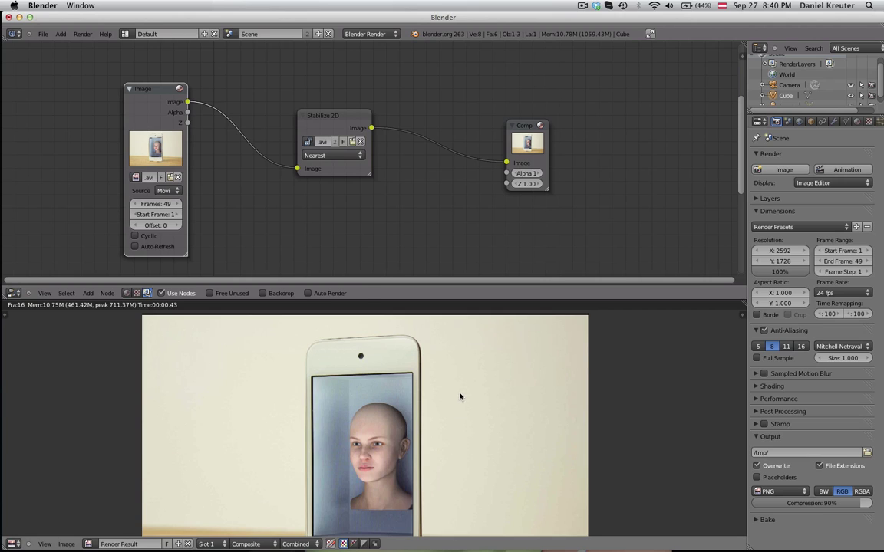
{"action": "key", "text": "Right"}
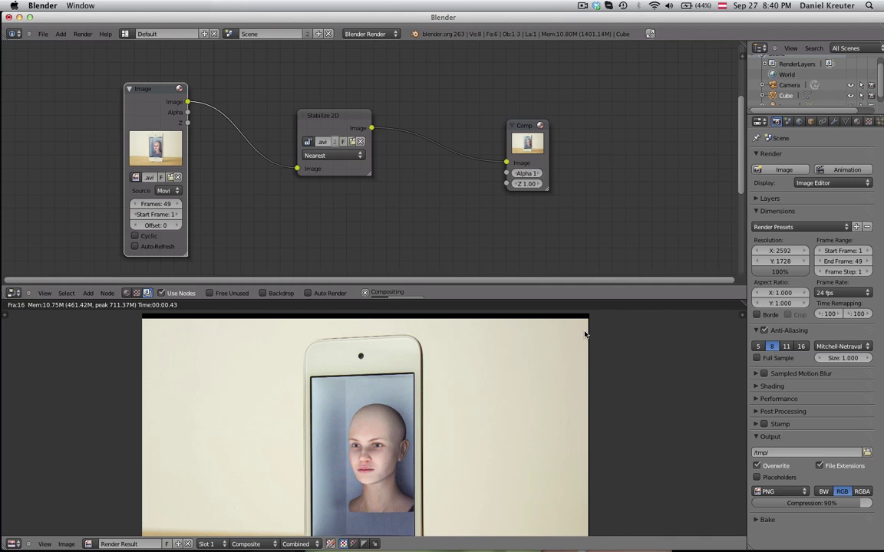
{"action": "scroll", "coordinate": [565, 453], "scroll_direction": "down", "scroll_amount": 2}
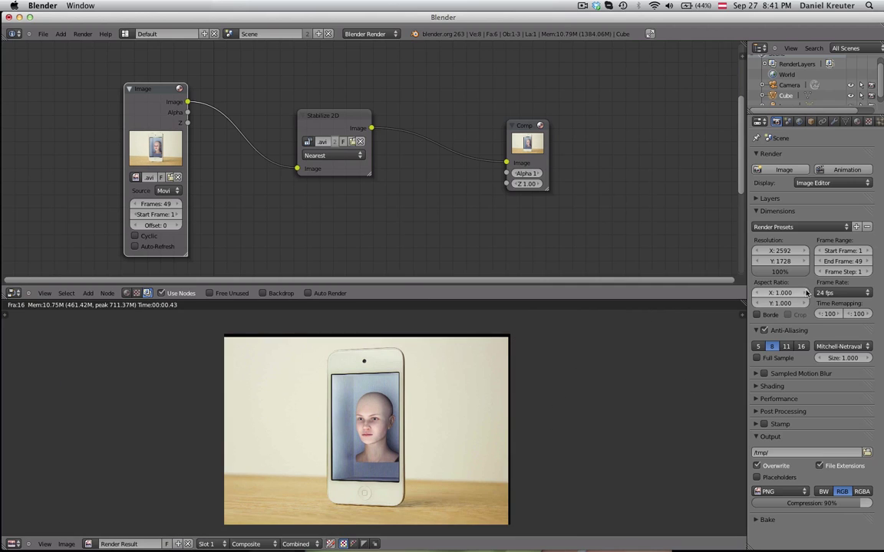
Step: Set the render resolution to 2450 × 1600 pixels to crop away the uncovered borders
{"action": "left_click", "coordinate": [784, 250]}
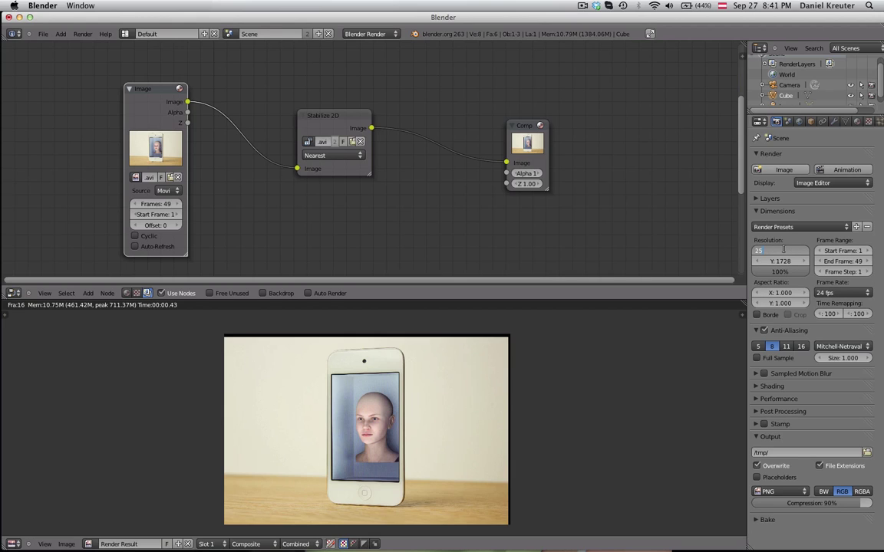
{"action": "type", "text": "2400"}
{"action": "key", "text": "Return"}
{"action": "left_click", "coordinate": [782, 261]}
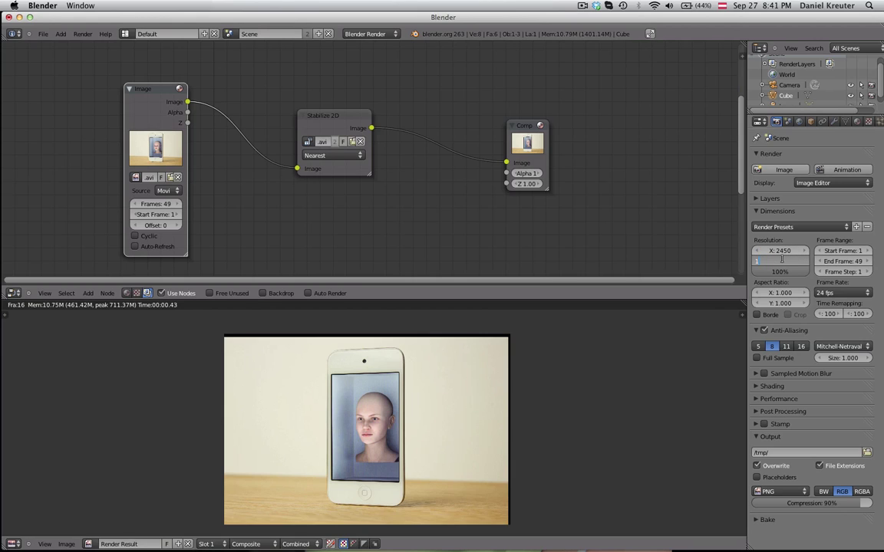
{"action": "type", "text": "1620"}
{"action": "key", "text": "Return"}
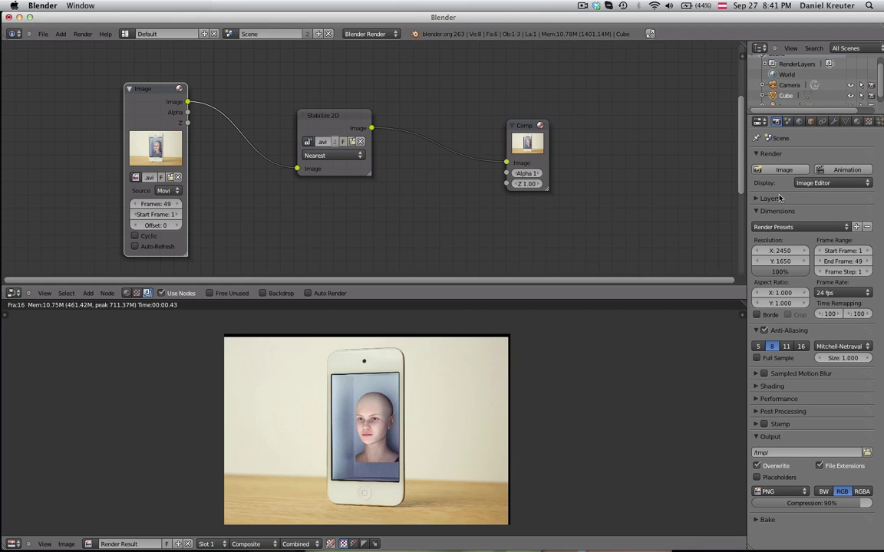
{"action": "left_click", "coordinate": [783, 260]}
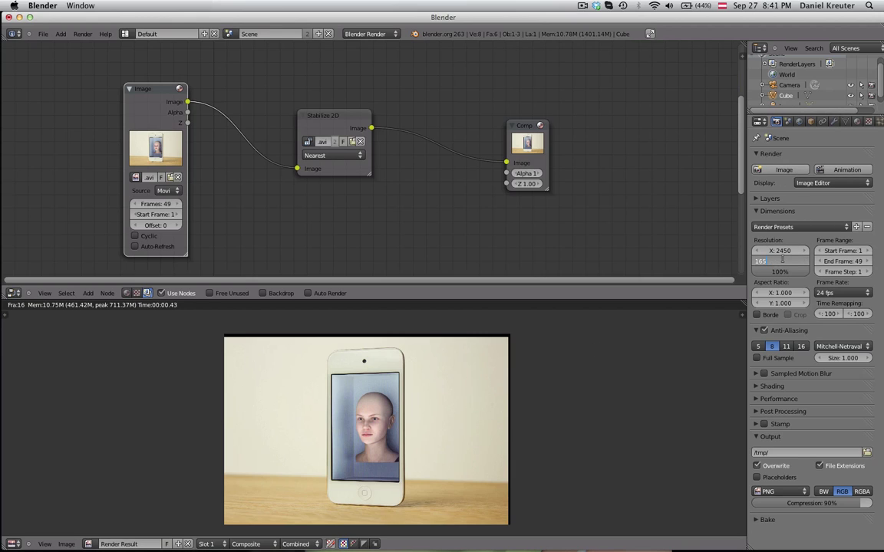
{"action": "type", "text": "1600"}
{"action": "key", "text": "Return"}
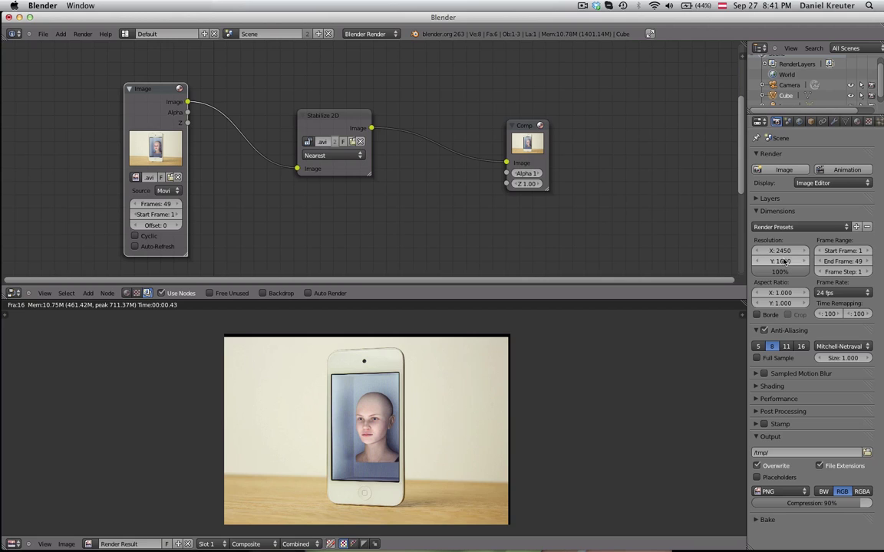
Step: Render the image again, including frame 11, and inspect the edges of the result for uncovered borders
{"action": "left_click", "coordinate": [782, 170]}
{"action": "scroll", "coordinate": [491, 400], "scroll_direction": "up", "scroll_amount": 1}
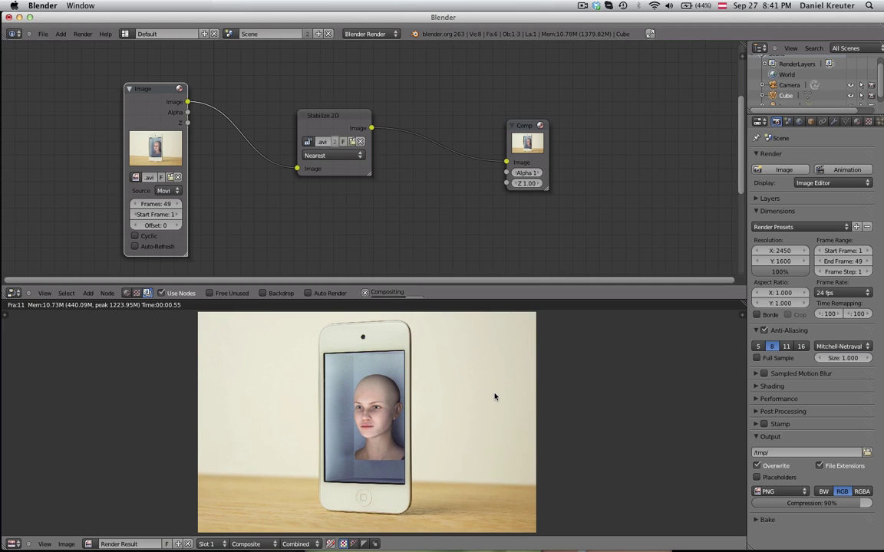
{"action": "scroll", "coordinate": [538, 495], "scroll_direction": "up", "scroll_amount": 3}
{"action": "scroll", "coordinate": [545, 440], "scroll_direction": "down", "scroll_amount": 4}
{"action": "scroll", "coordinate": [546, 435], "scroll_direction": "up", "scroll_amount": 1}
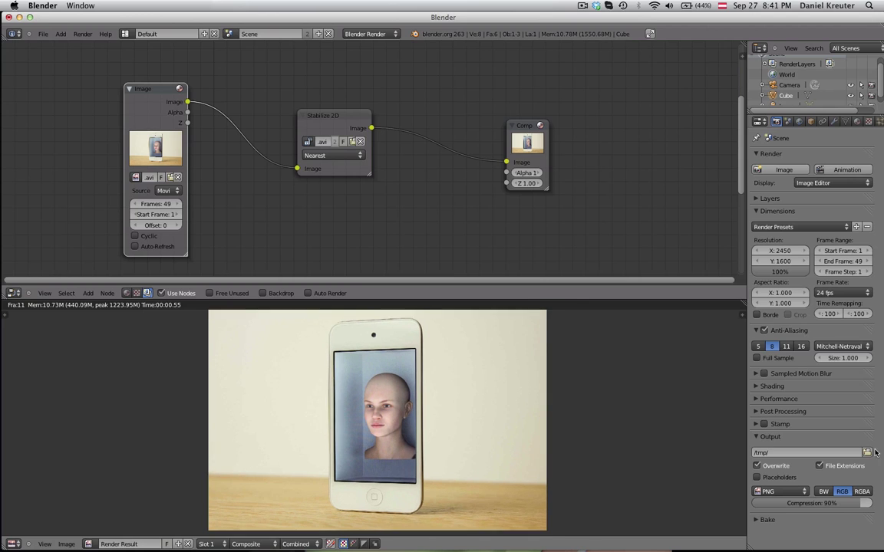
Step: Set the render output format to AVI JPEG with 100% quality
{"action": "left_click", "coordinate": [781, 491]}
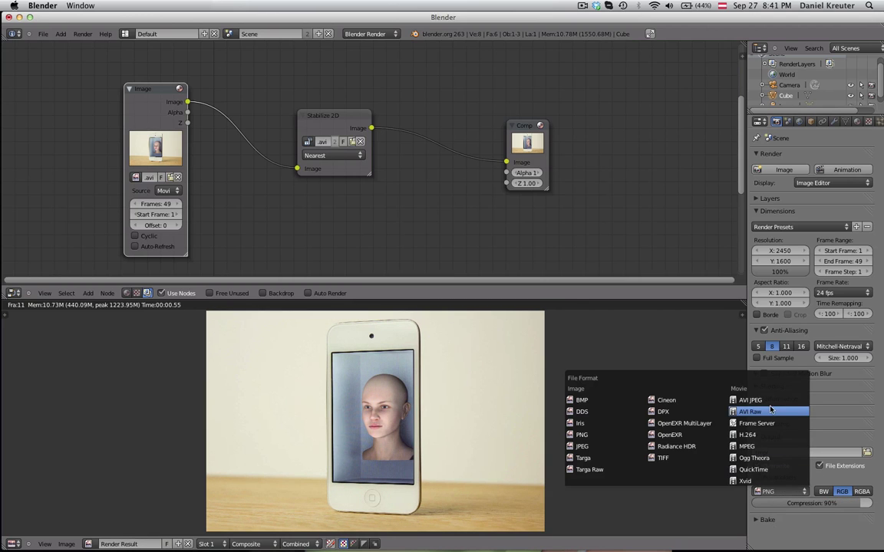
{"action": "left_click", "coordinate": [781, 491]}
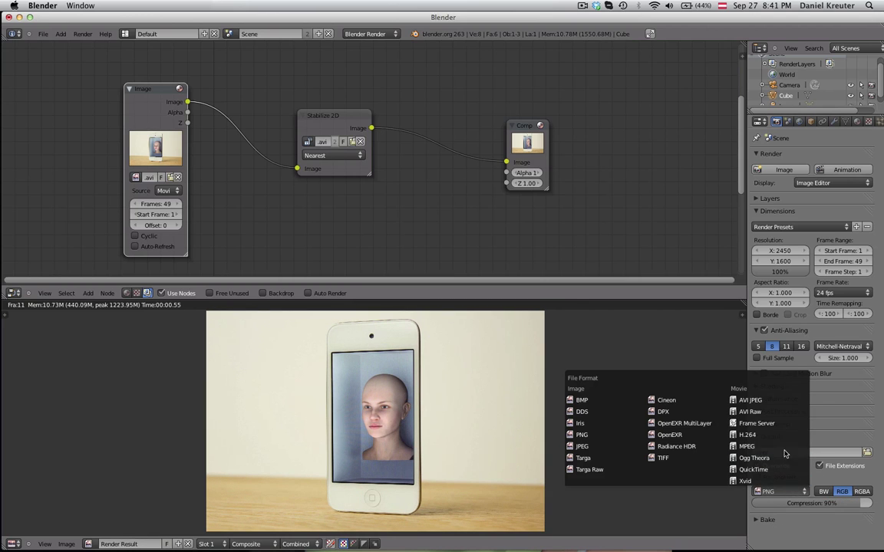
{"action": "left_click", "coordinate": [774, 404]}
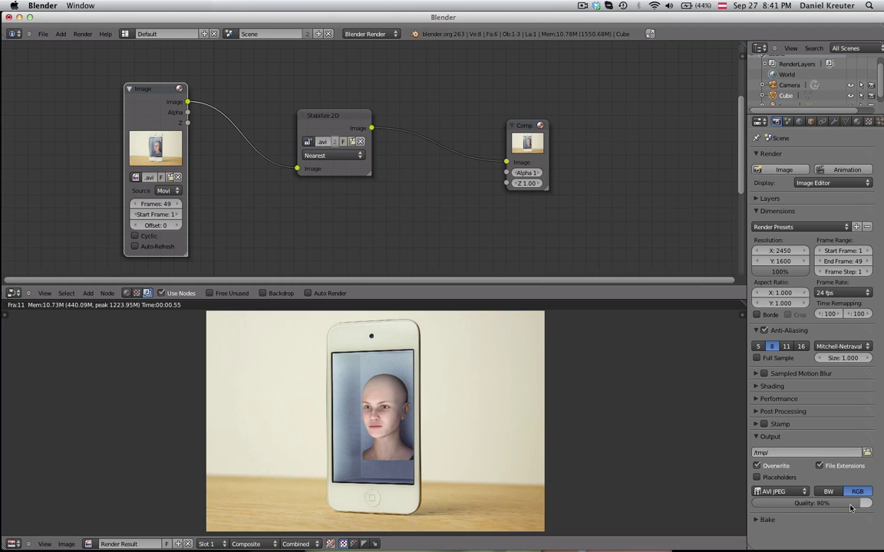
Step: Set the render output to a file named test on the Desktop and render the whole animation
{"action": "left_click", "coordinate": [865, 453]}
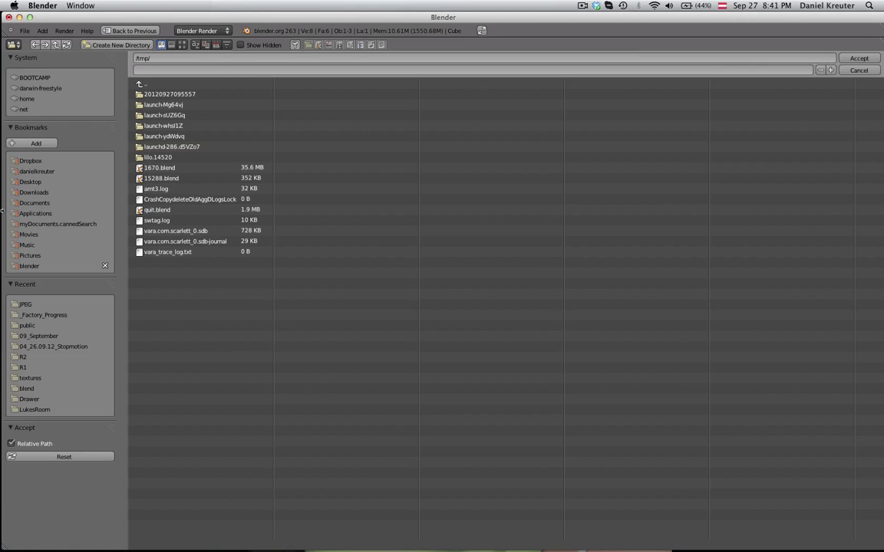
{"action": "left_click", "coordinate": [33, 182]}
{"action": "left_click", "coordinate": [135, 71]}
{"action": "type", "text": "test"}
{"action": "key", "text": "Return"}
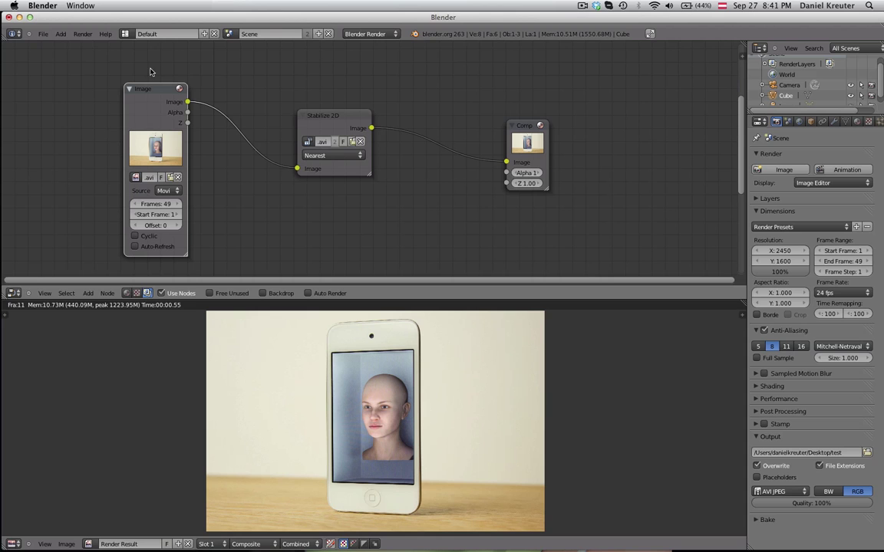
{"action": "left_click", "coordinate": [850, 171]}
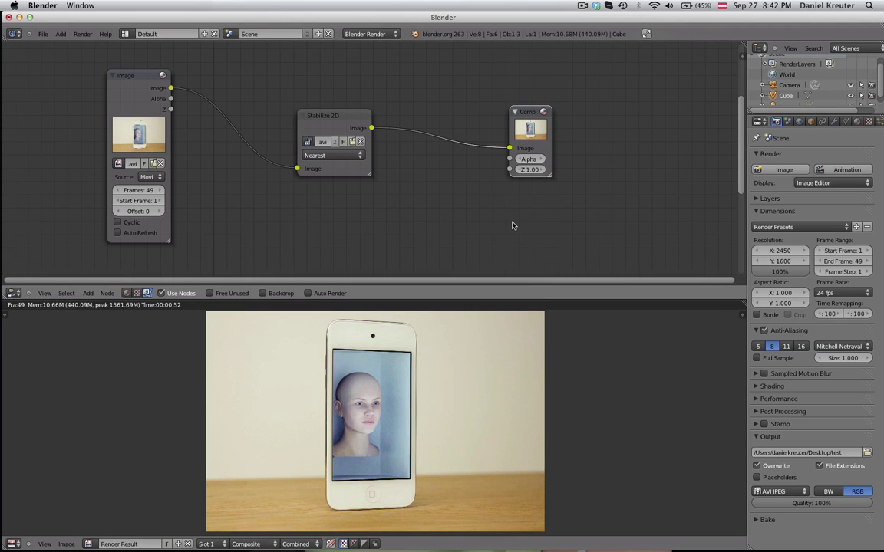
Step: Switch to the Finder desktop and close the Img0002.jpg info window
{"action": "key", "text": "ctrl+Right"}
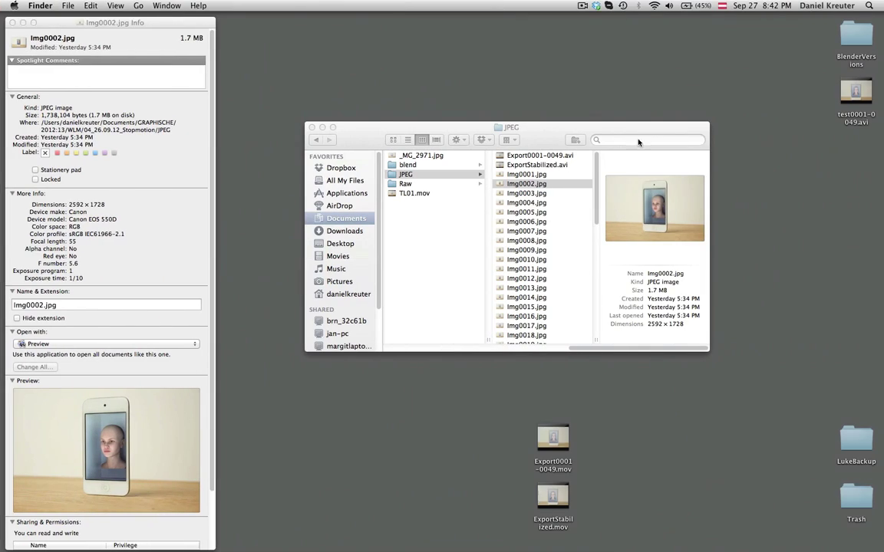
{"action": "left_click", "coordinate": [87, 32]}
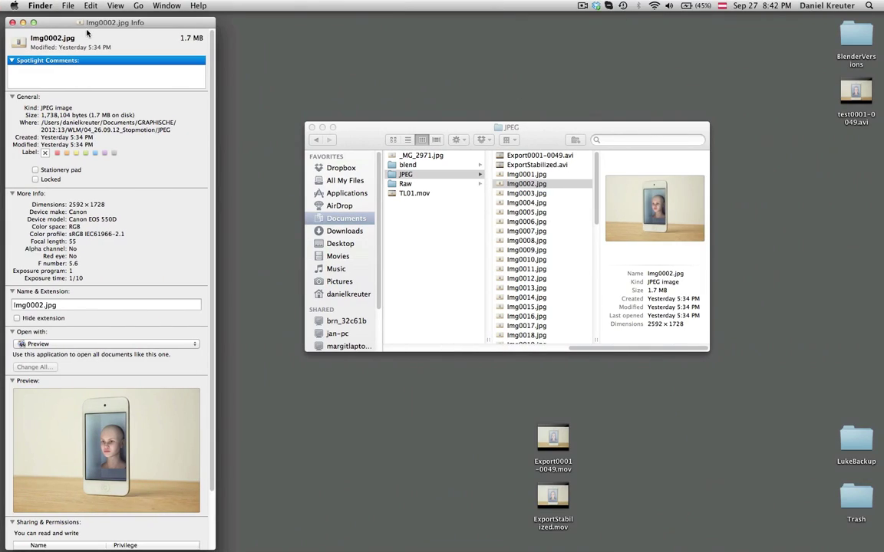
{"action": "left_click", "coordinate": [11, 22]}
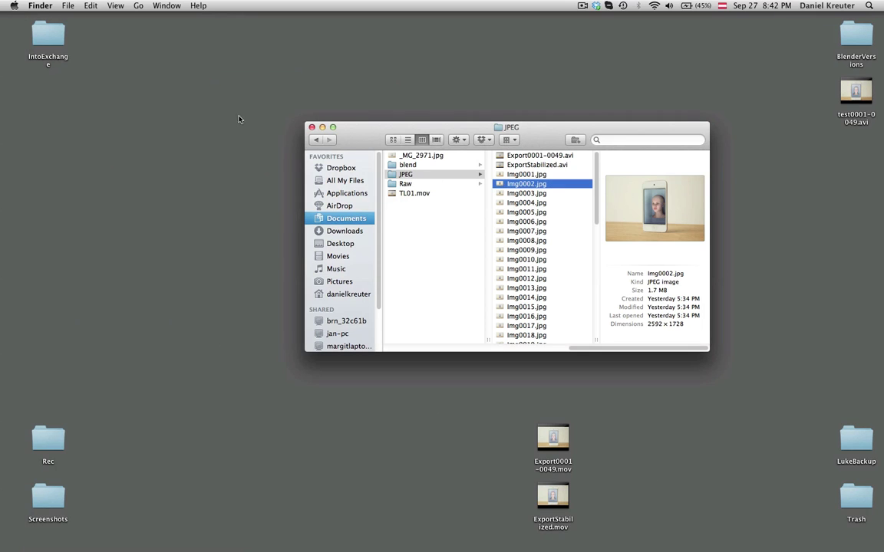
Step: Preview the rendered test0001-0049.avi on the desktop twice to judge the stabilization, and close the preview
{"action": "left_click", "coordinate": [858, 102]}
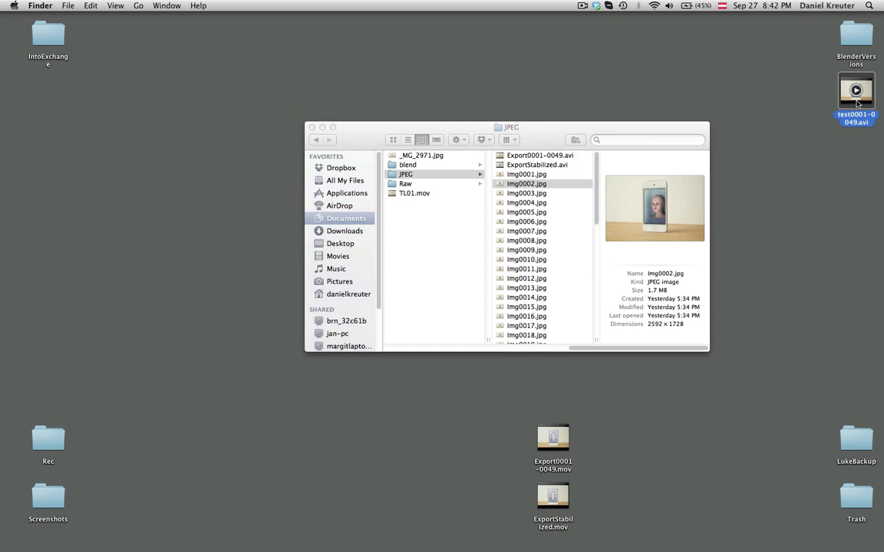
{"action": "key", "text": "space"}
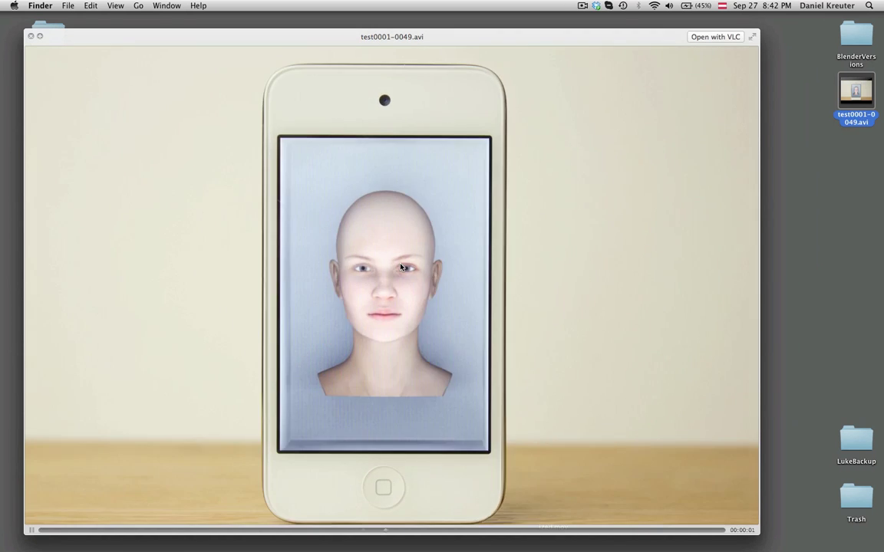
{"action": "key", "text": "space"}
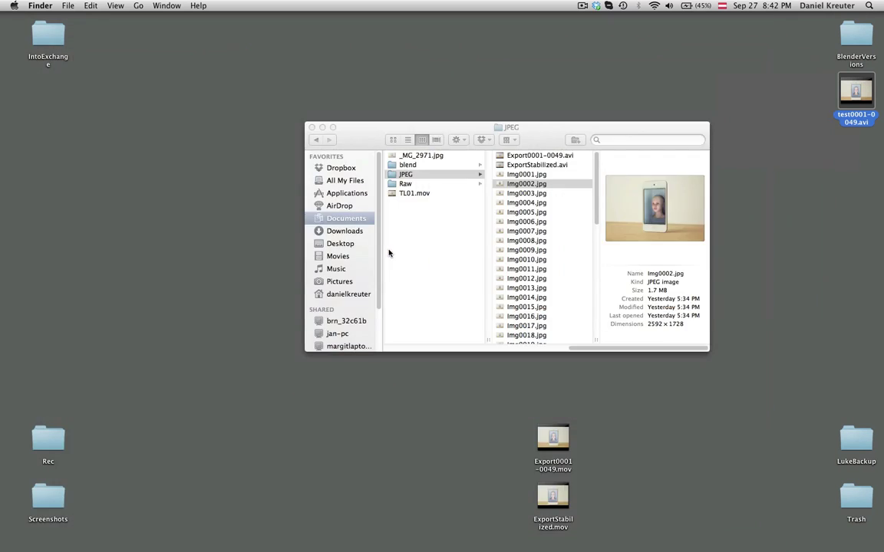
{"action": "key", "text": "space"}
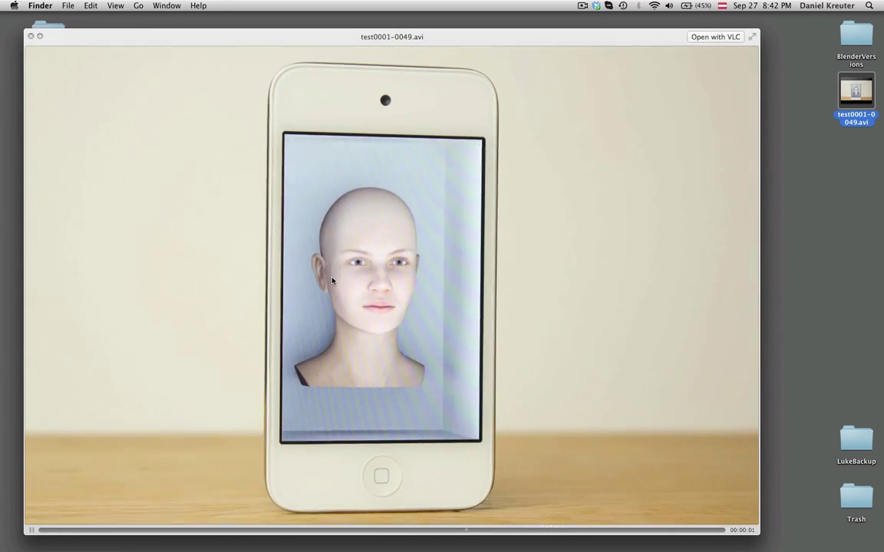
{"action": "key", "text": "space"}
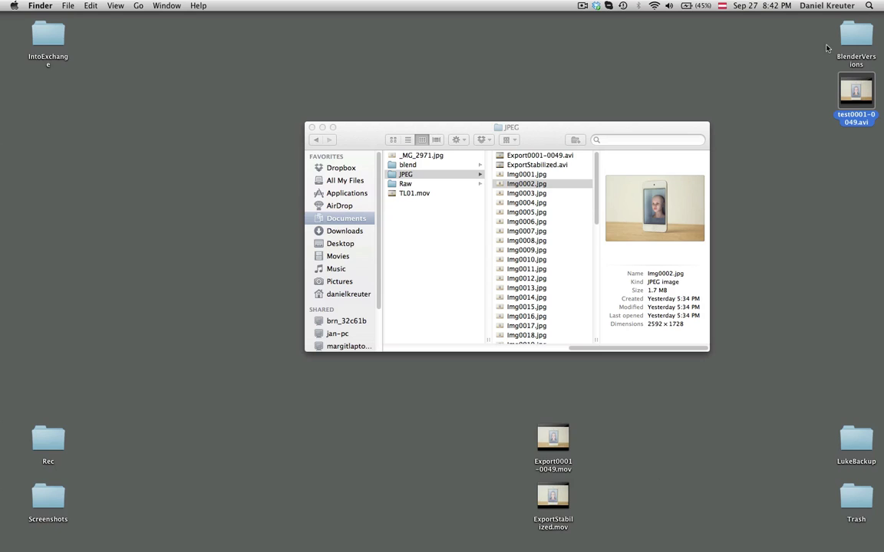
Step: Preview the earlier ExportStabilized.mov on the desktop for comparison and close the preview
{"action": "left_click", "coordinate": [566, 445]}
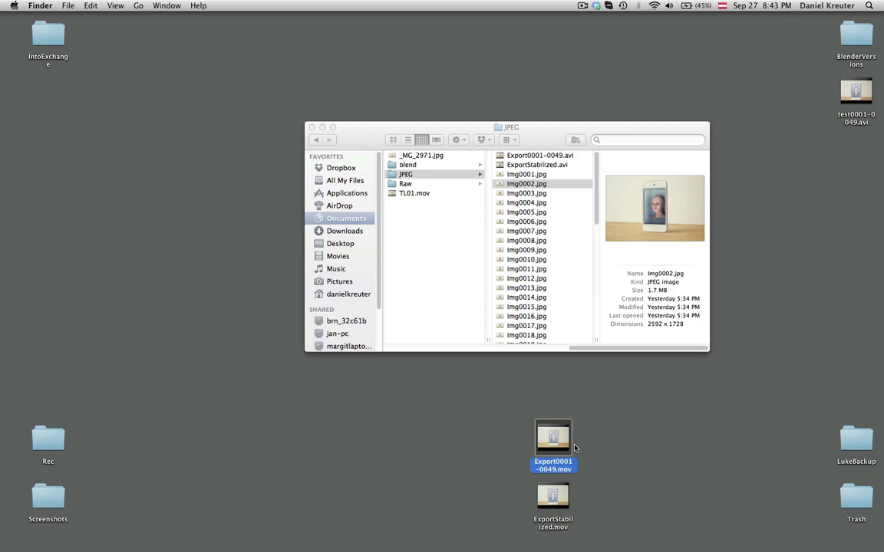
{"action": "left_click", "coordinate": [566, 497]}
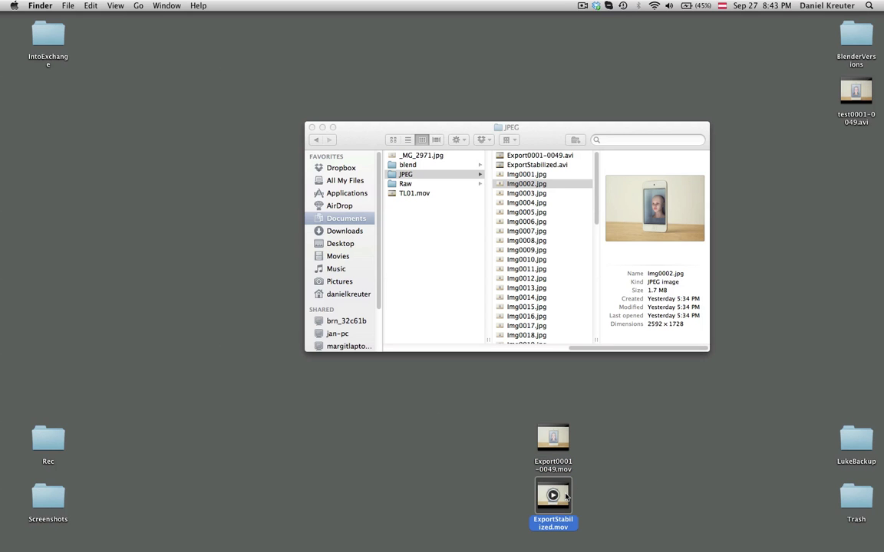
{"action": "key", "text": "space"}
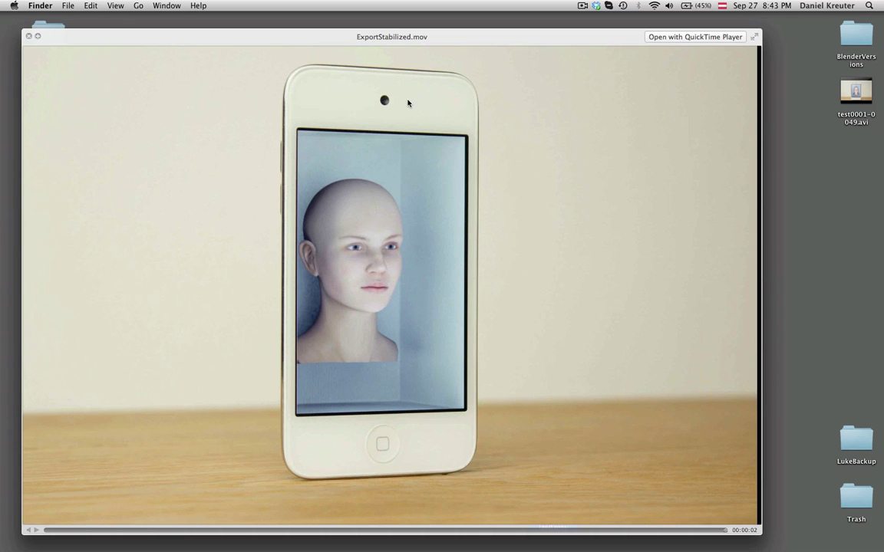
{"action": "key", "text": "space"}
{"action": "key", "text": "space"}
{"action": "left_click", "coordinate": [28, 36]}
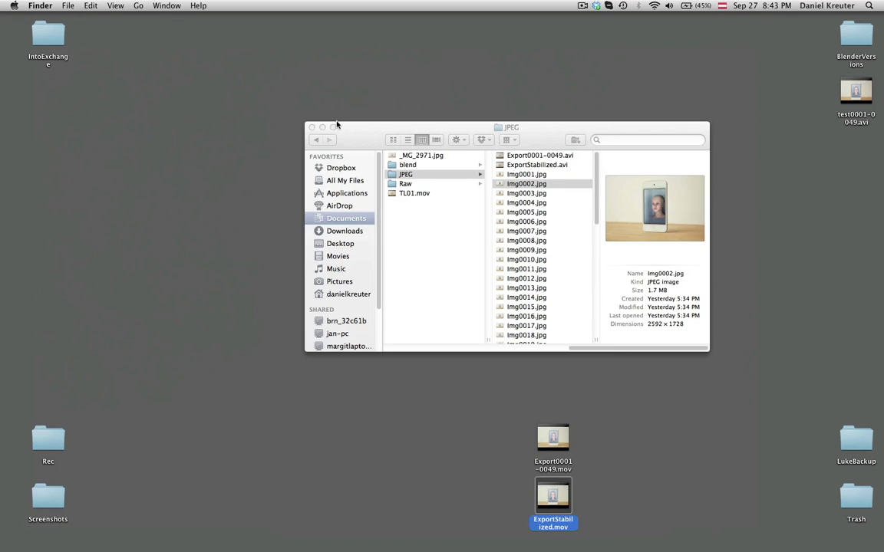
{"action": "left_click_drag", "start_coordinate": [338, 125], "coordinate": [329, 133]}
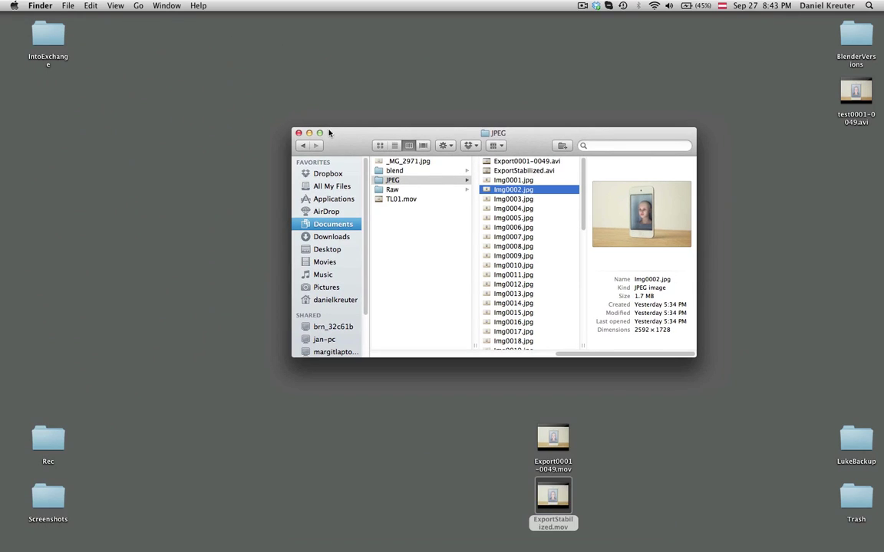
{"action": "left_click", "coordinate": [582, 5]}
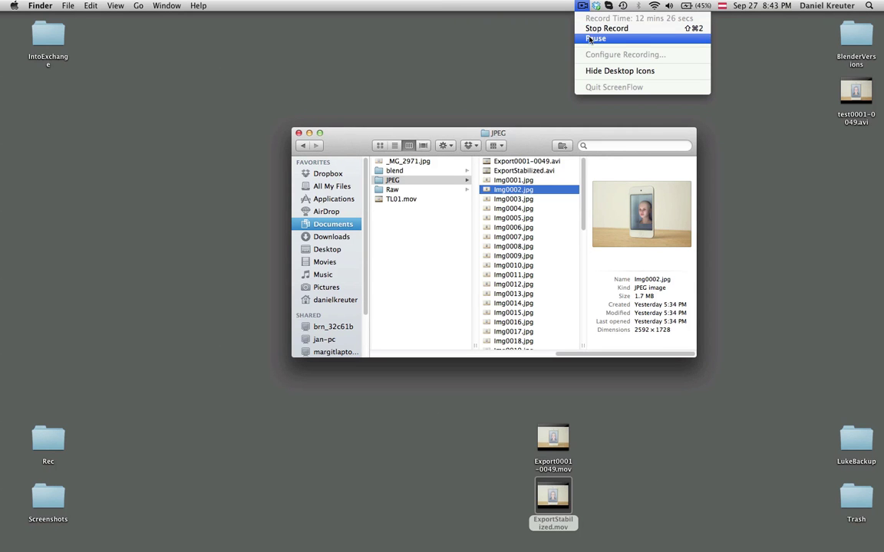